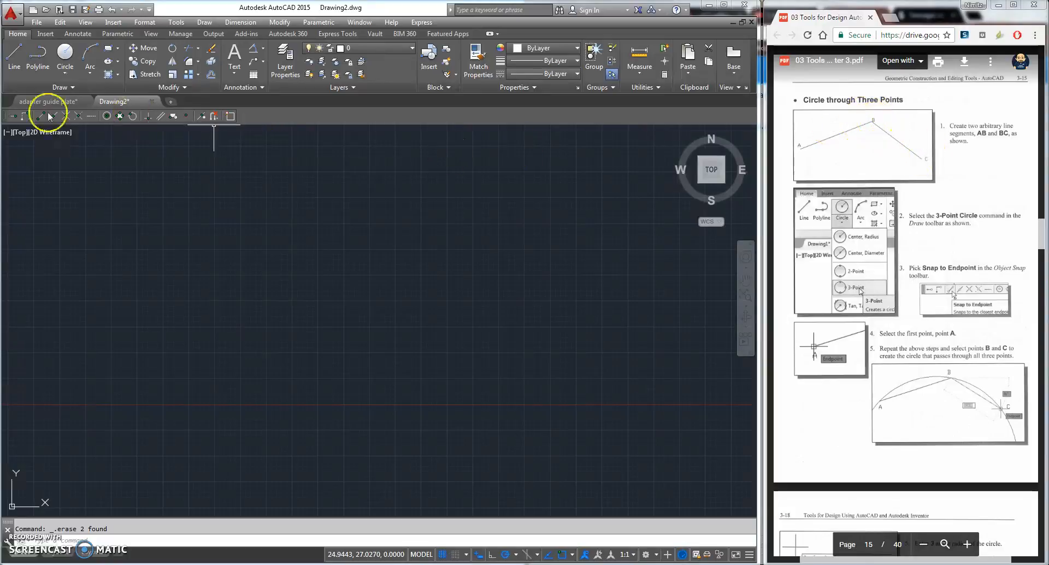
# Step: Draw two arbitrary connected line segments forming an inverted V
pyautogui.click(15, 56)
pyautogui.click(110, 296)
pyautogui.click(238, 199)
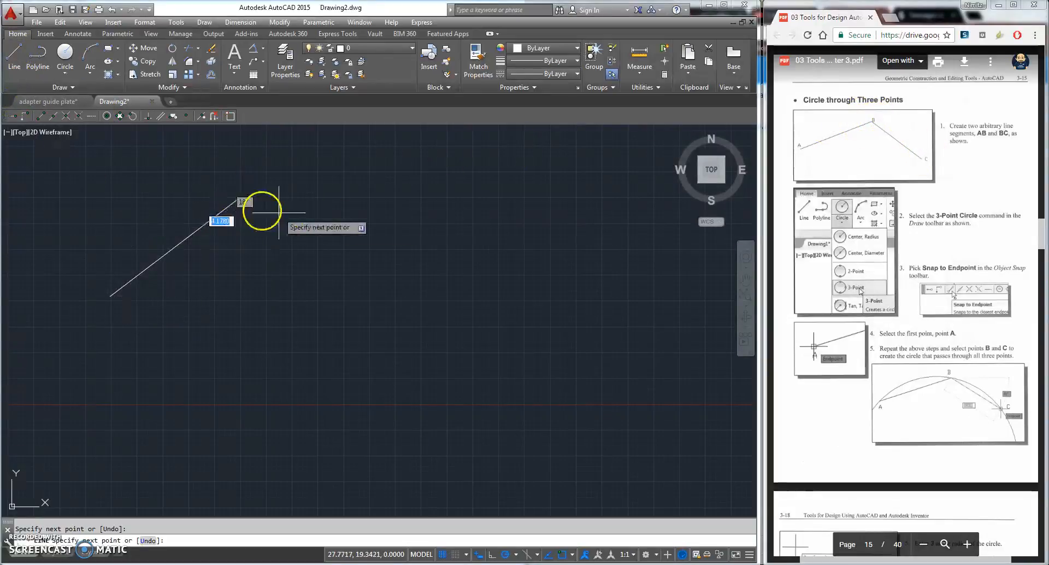
pyautogui.rightClick(359, 312)
pyautogui.click(383, 331)
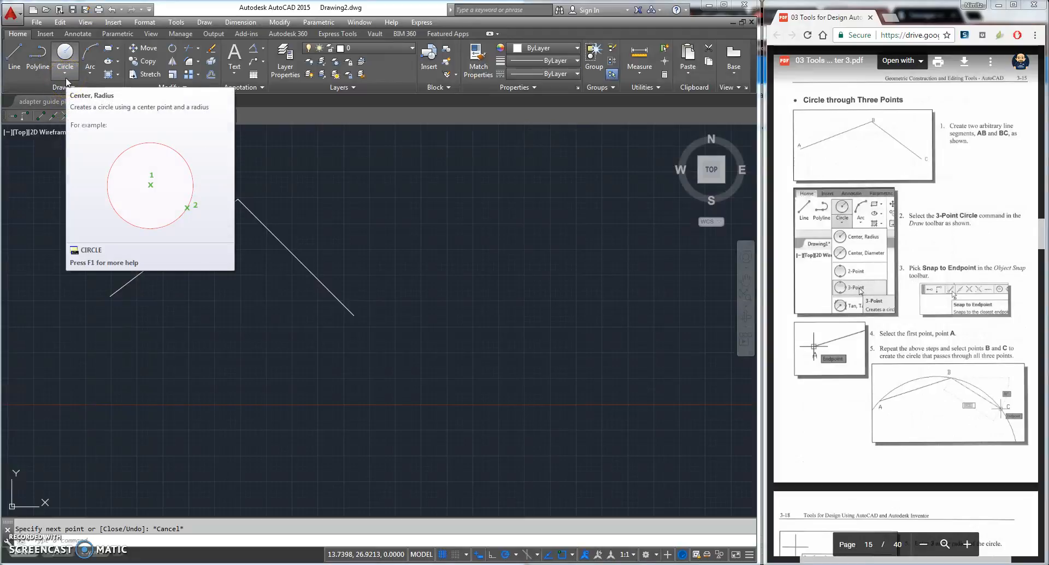
# Step: Draw a 3-point circle through the two outer endpoints and the shared vertex of the line segments, using endpoint snap for the first point
pyautogui.click(65, 73)
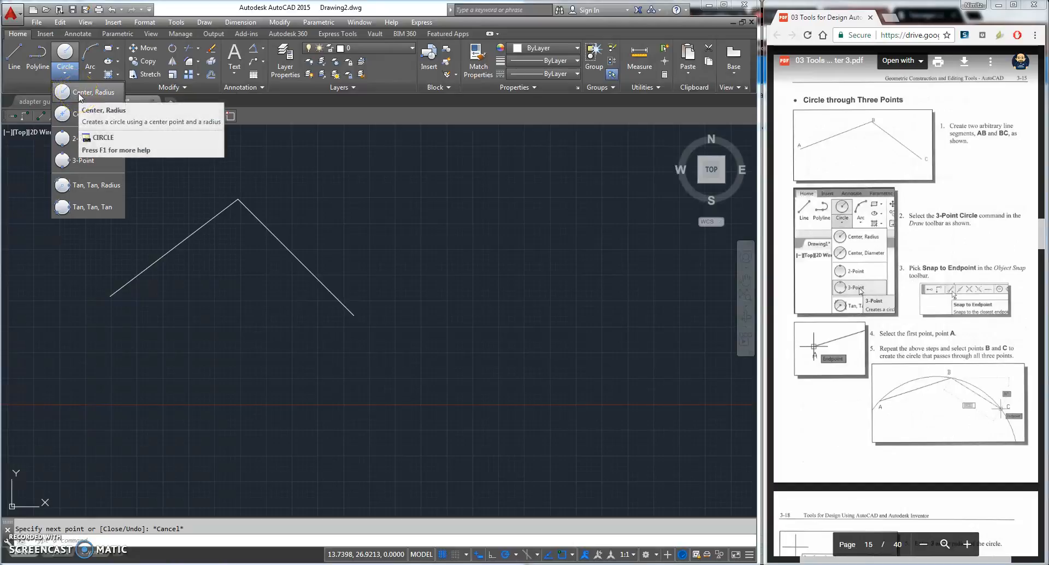
pyautogui.click(70, 142)
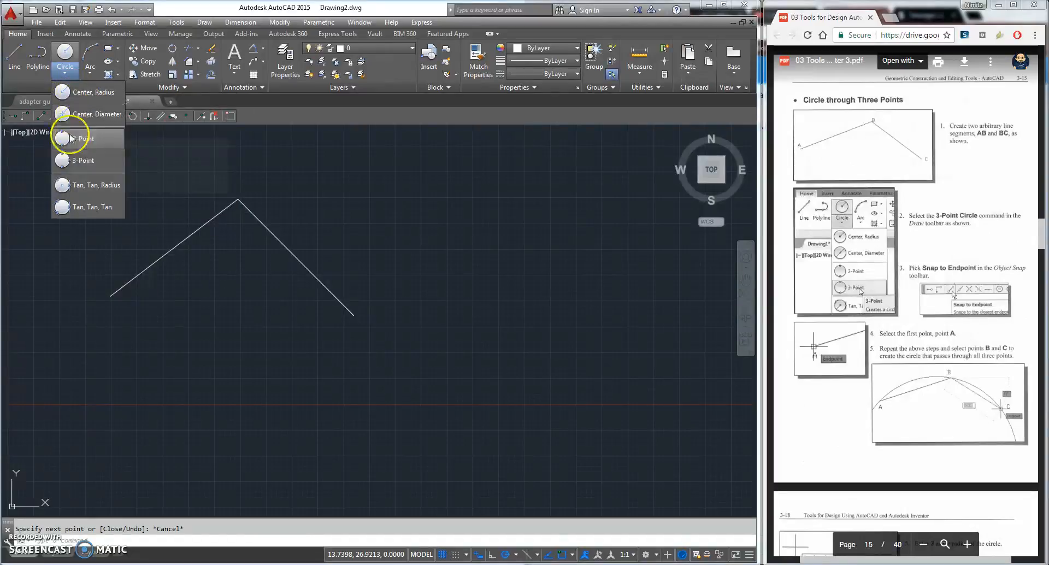
pyautogui.click(64, 164)
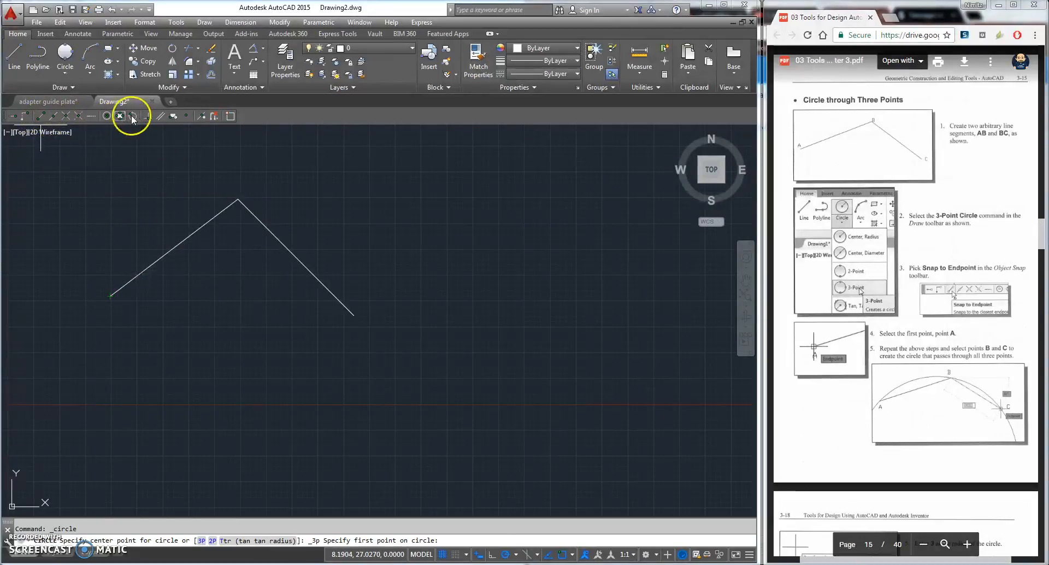
pyautogui.click(39, 119)
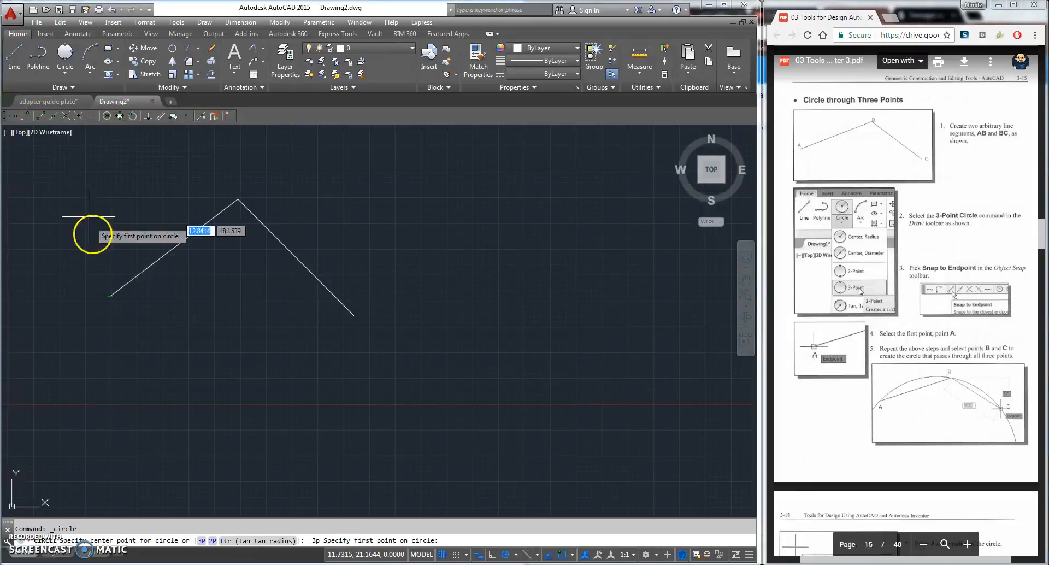
pyautogui.click(109, 296)
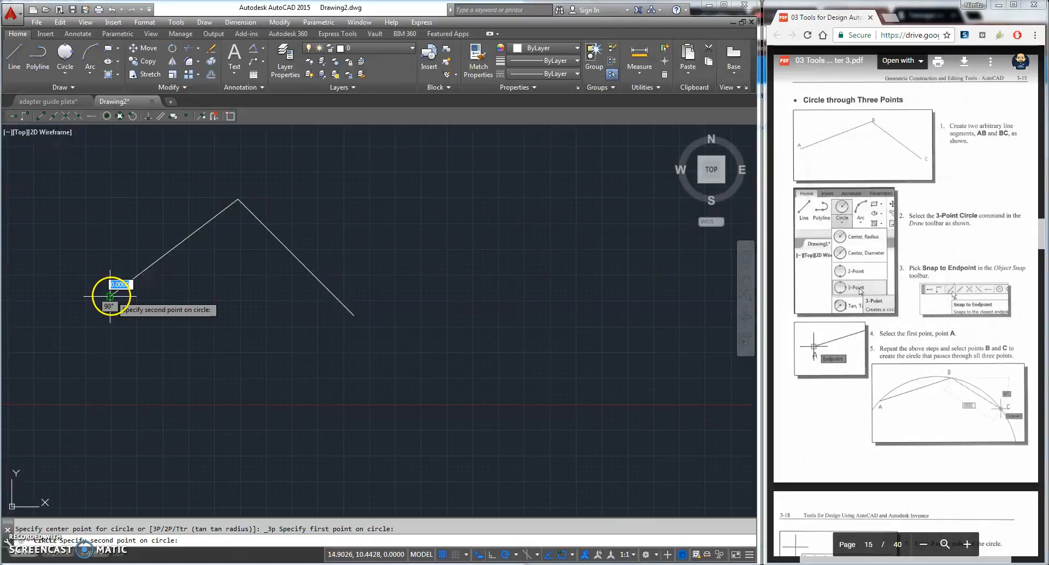
pyautogui.click(238, 199)
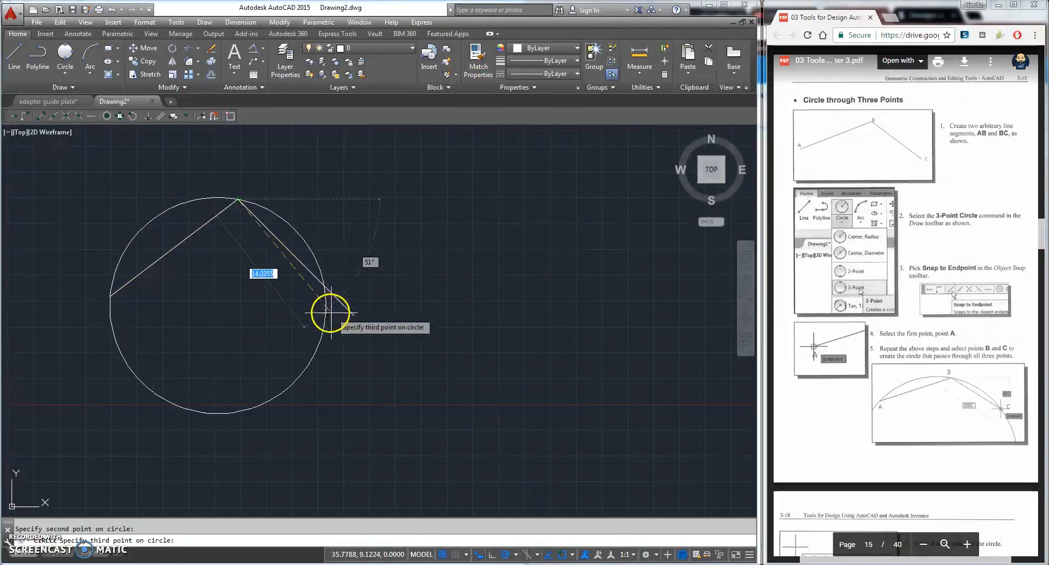
pyautogui.click(352, 313)
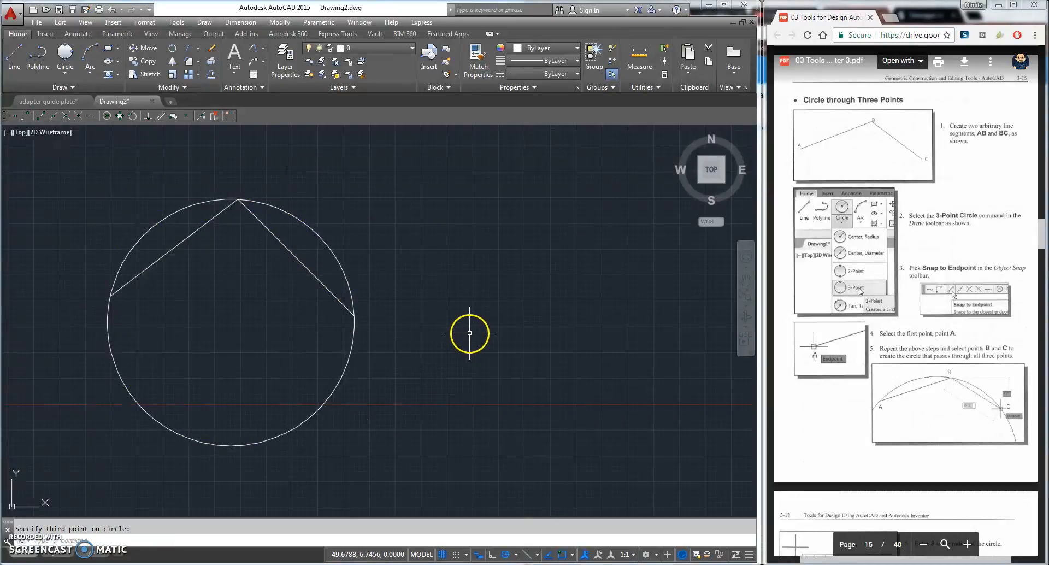
# Step: Review the PDF handout from the Circle through Three Points exercise on page 3-15 to the tangent circle on page 3-18
pyautogui.scroll(-2, 490, 280)
pyautogui.moveTo(487, 281)
pyautogui.mouseDown(button='middle')
pyautogui.moveTo(339, 311)
pyautogui.moveTo(297, 352)
pyautogui.mouseUp(button='middle')
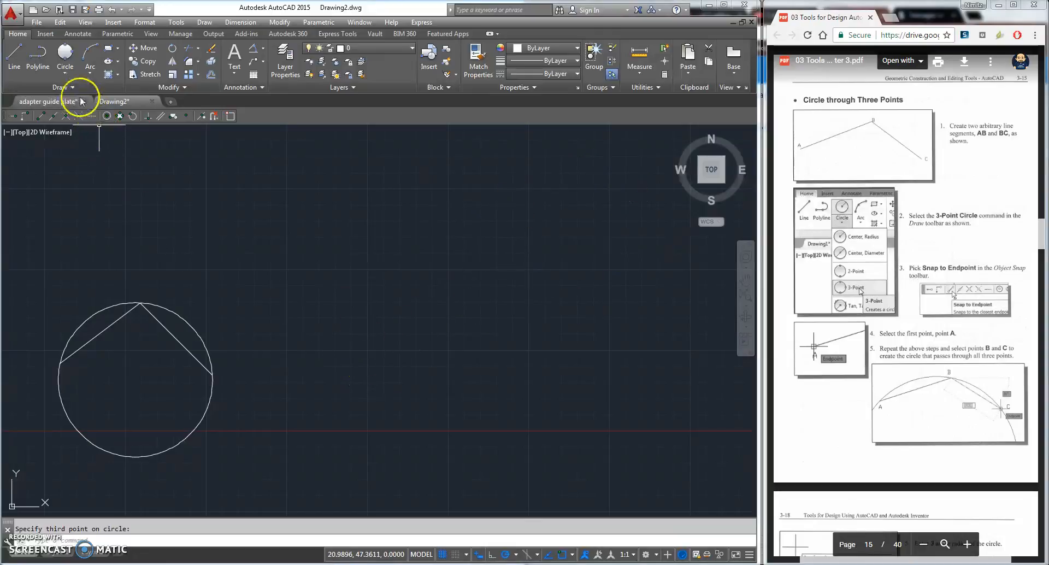
pyautogui.click(945, 148)
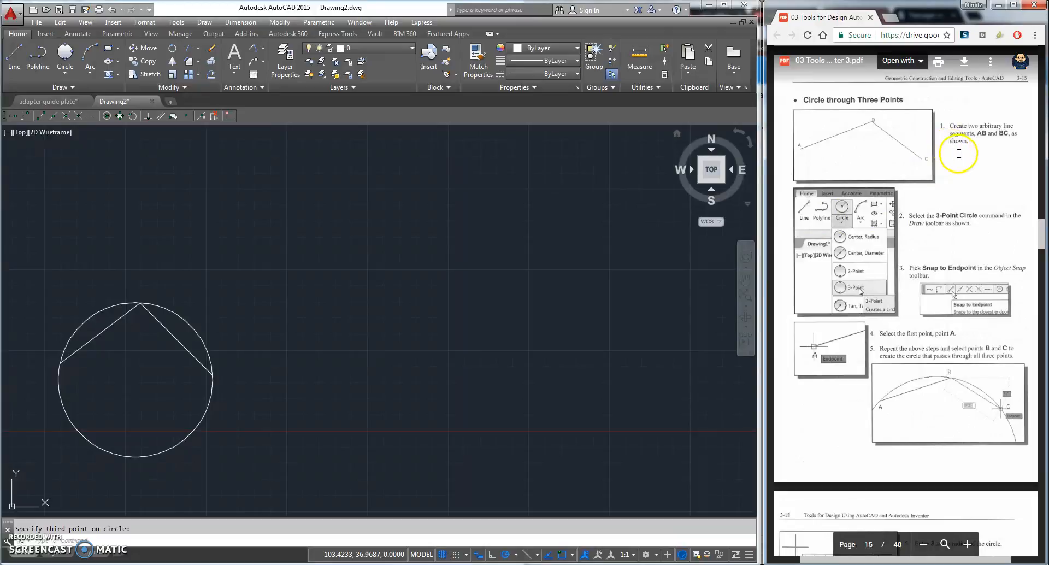
pyautogui.scroll(-5, 965, 151)
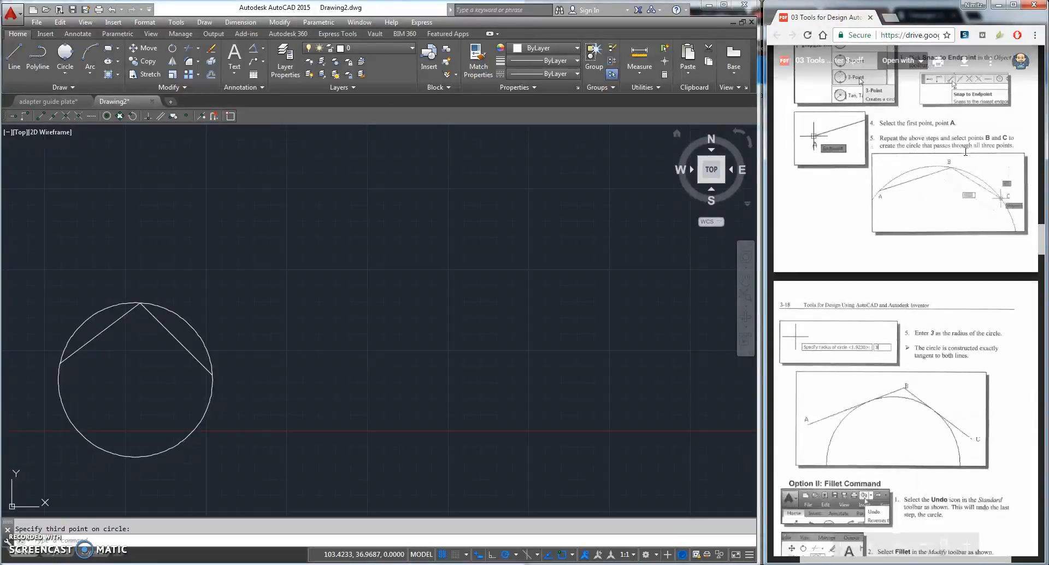
pyautogui.scroll(4, 1003, 81)
pyautogui.scroll(3, 1003, 81)
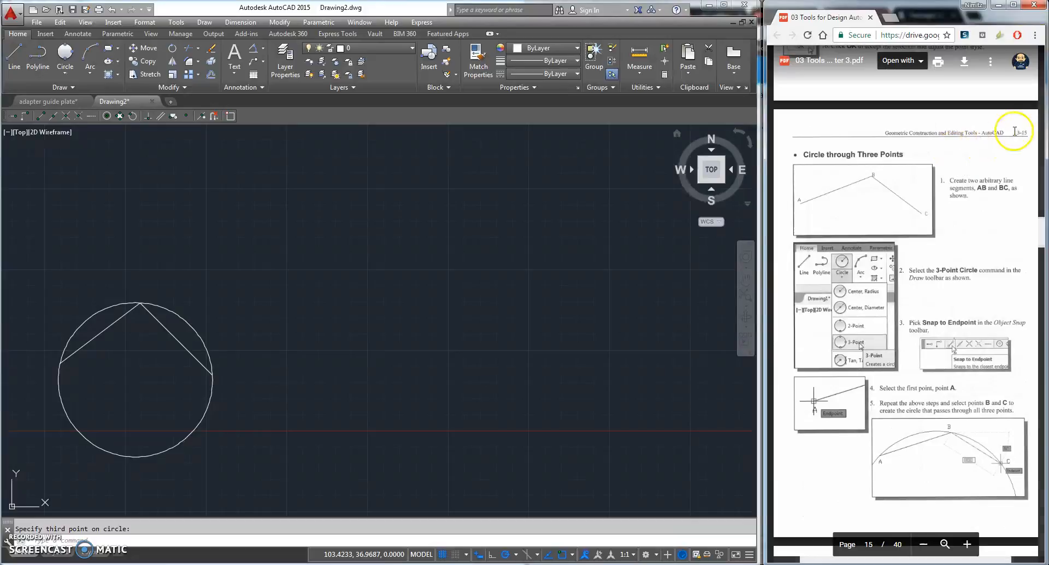
pyautogui.scroll(-7, 936, 223)
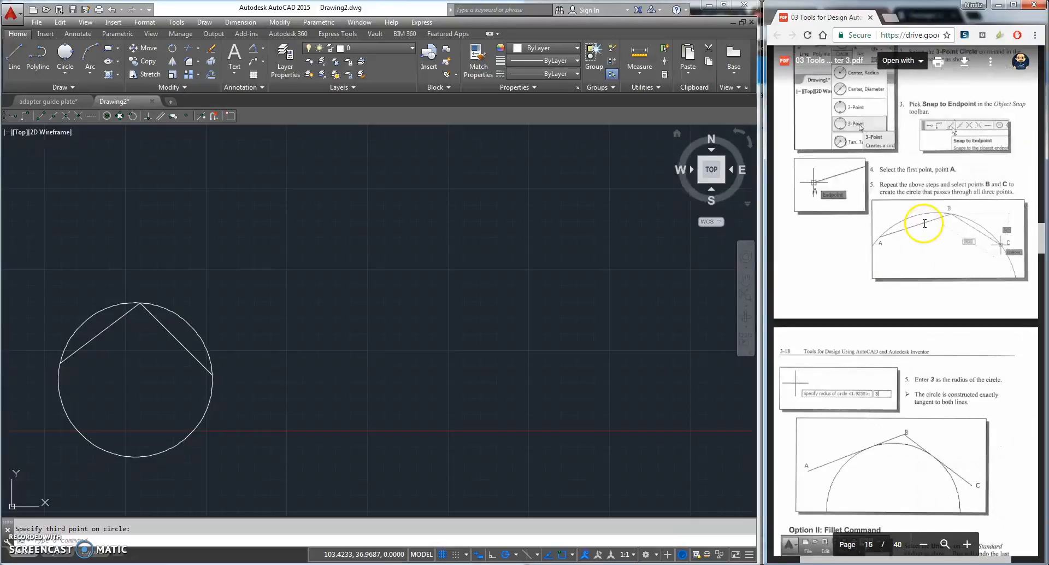
pyautogui.scroll(-2, 924, 222)
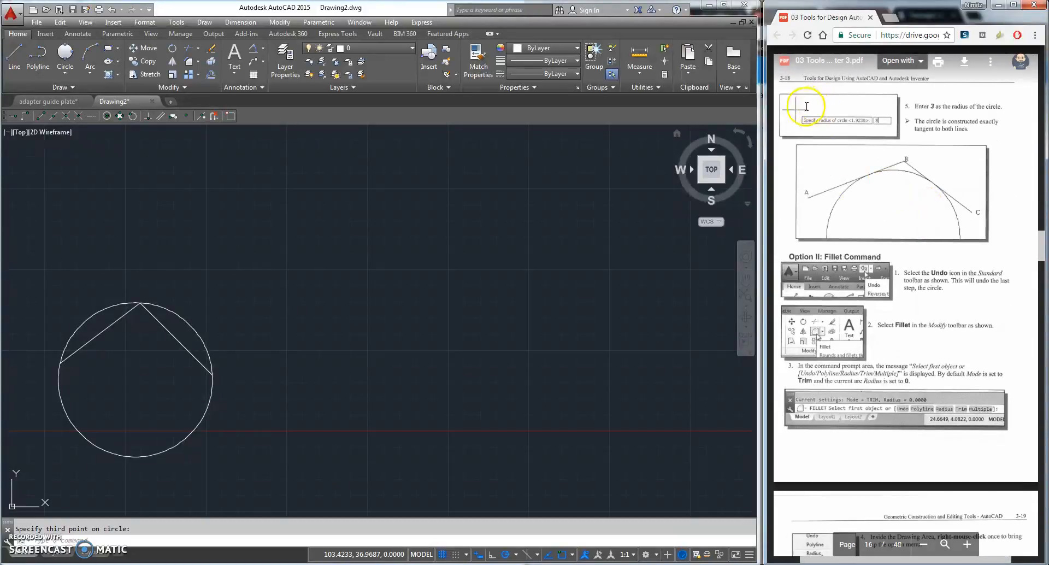
pyautogui.scroll(1, 853, 243)
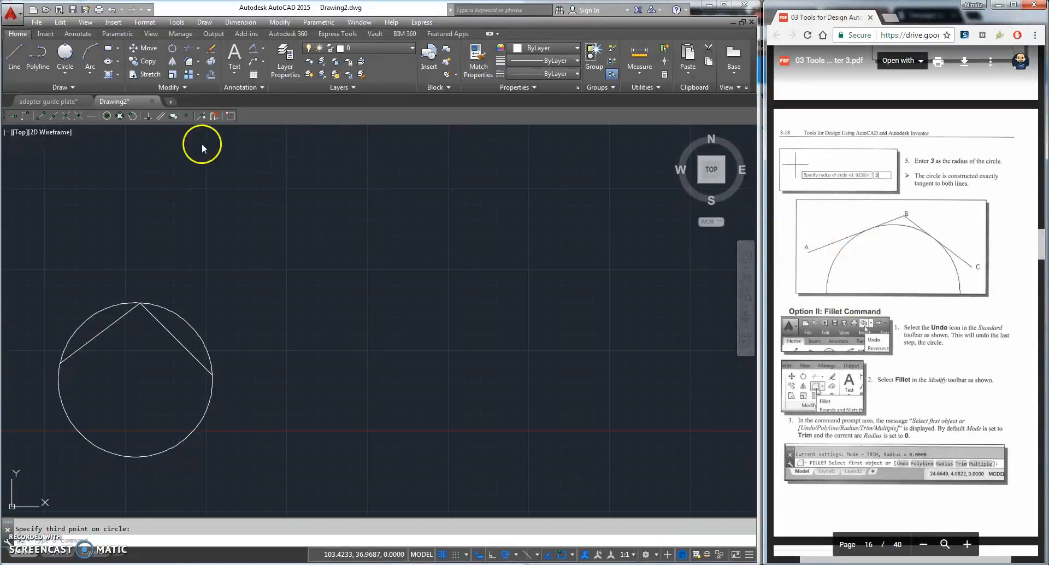
# Step: Draw a second, separate circle by center and radius to the right of the three-point circle
pyautogui.click(68, 74)
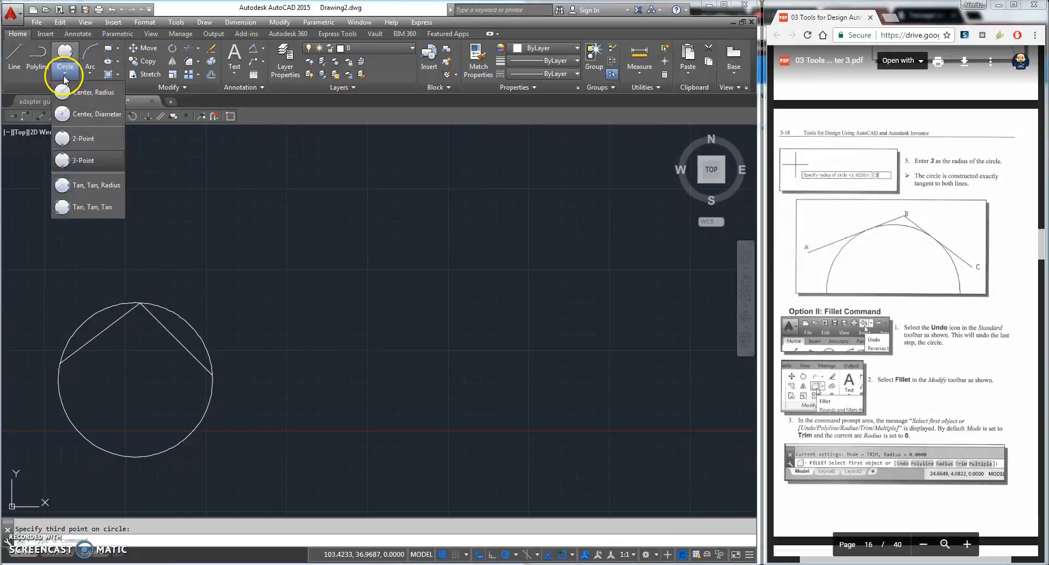
pyautogui.click(87, 112)
pyautogui.click(346, 334)
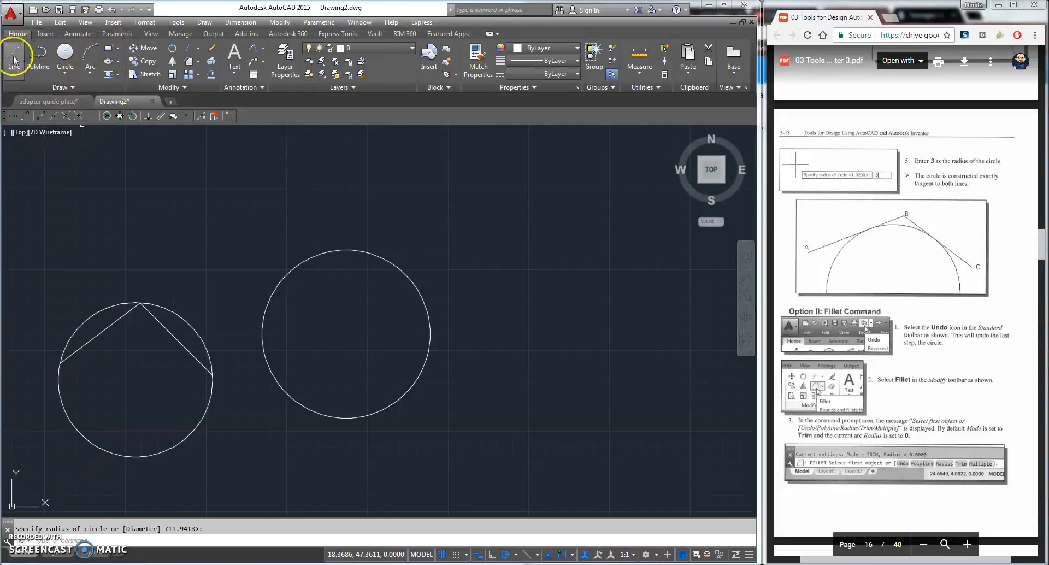
# Step: Place a single point object to the upper right of the second circle at about (91.4, 35.0)
pyautogui.click(73, 87)
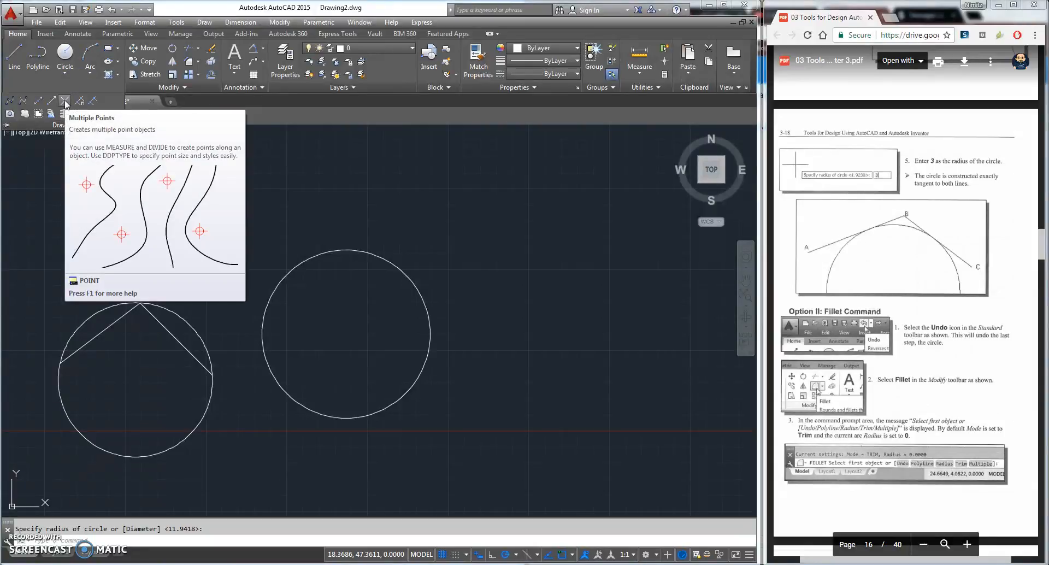
pyautogui.click(65, 102)
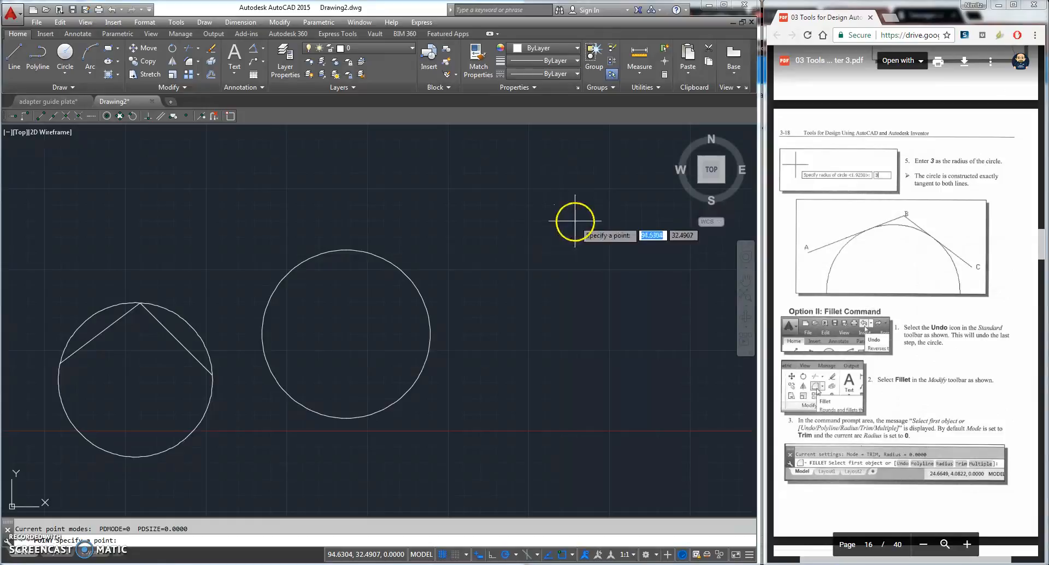
pyautogui.scroll(6, 576, 240)
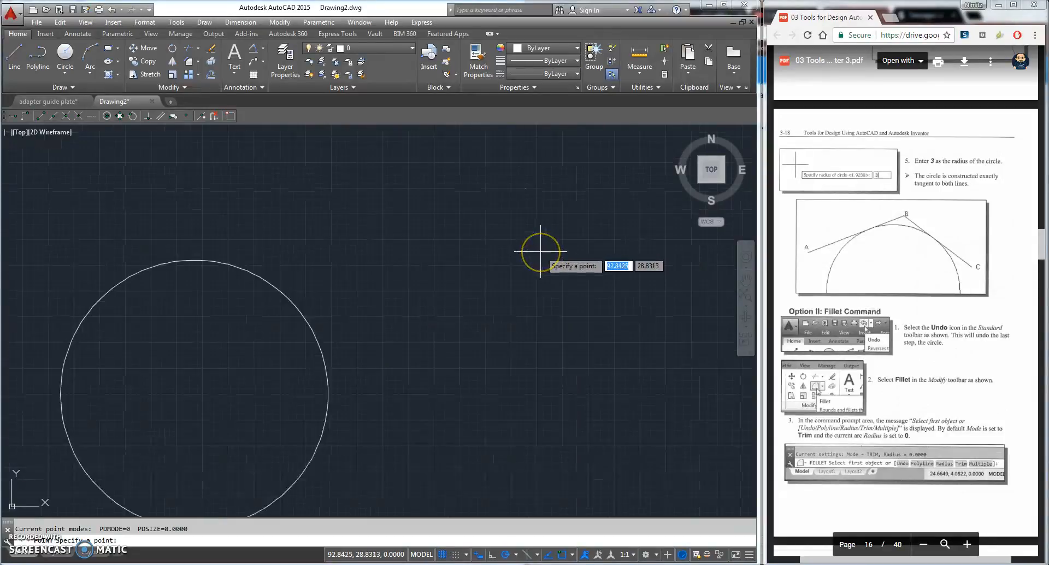
pyautogui.scroll(-5, 540, 252)
pyautogui.moveTo(540, 251)
pyautogui.mouseDown(button='middle')
pyautogui.moveTo(531, 252)
pyautogui.moveTo(540, 244)
pyautogui.mouseUp(button='middle')
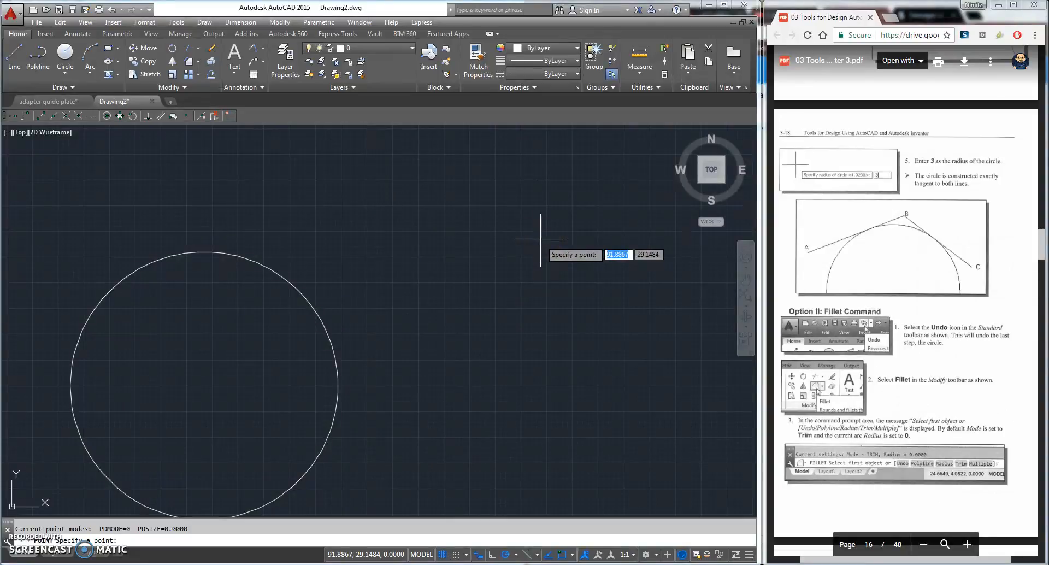
pyautogui.press('Escape')
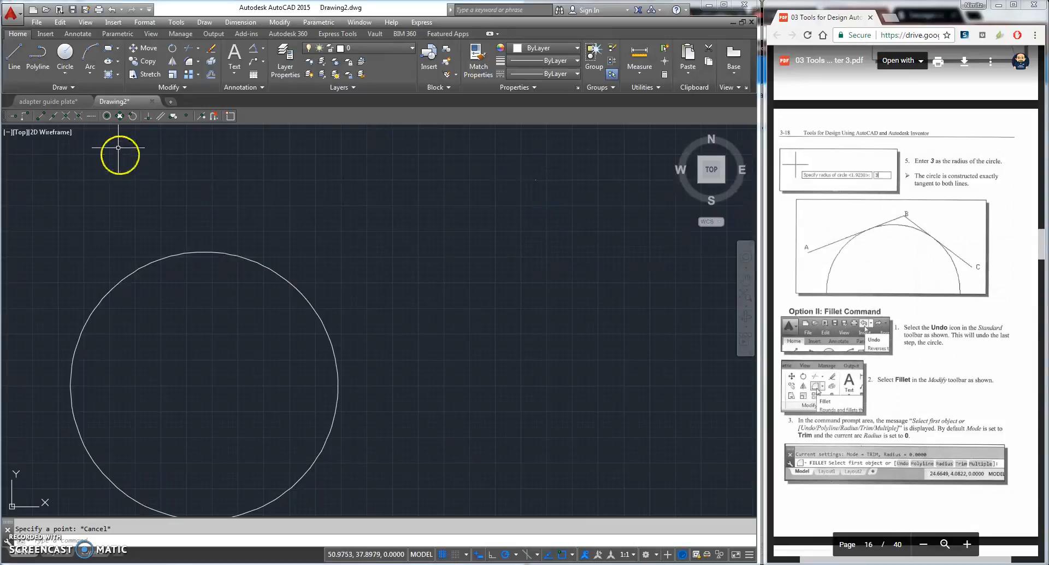
# Step: Draw a line from the point object, using node snap, to a tangent point on the upper side of the second circle
pyautogui.click(17, 57)
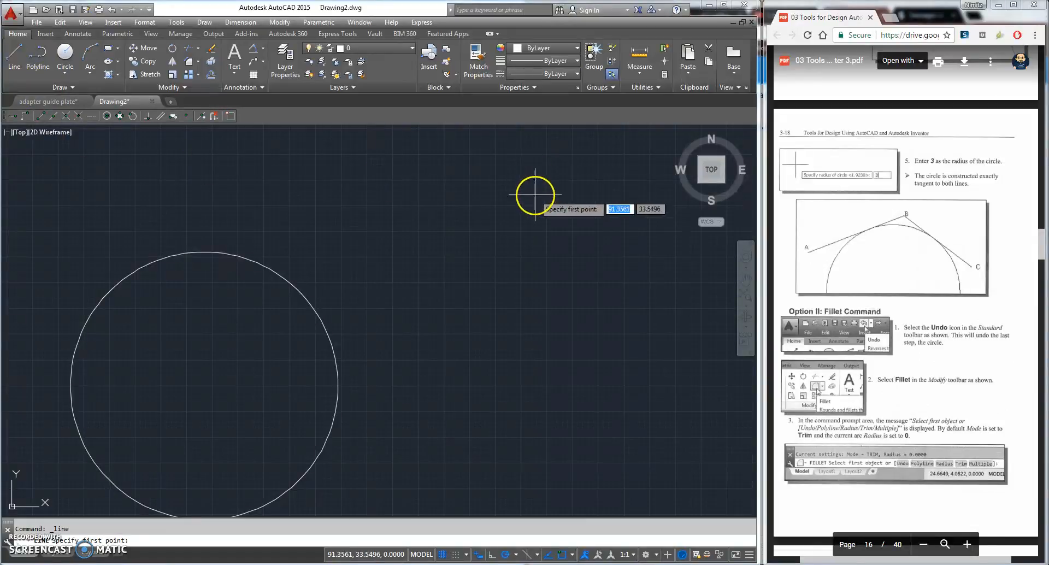
pyautogui.click(186, 116)
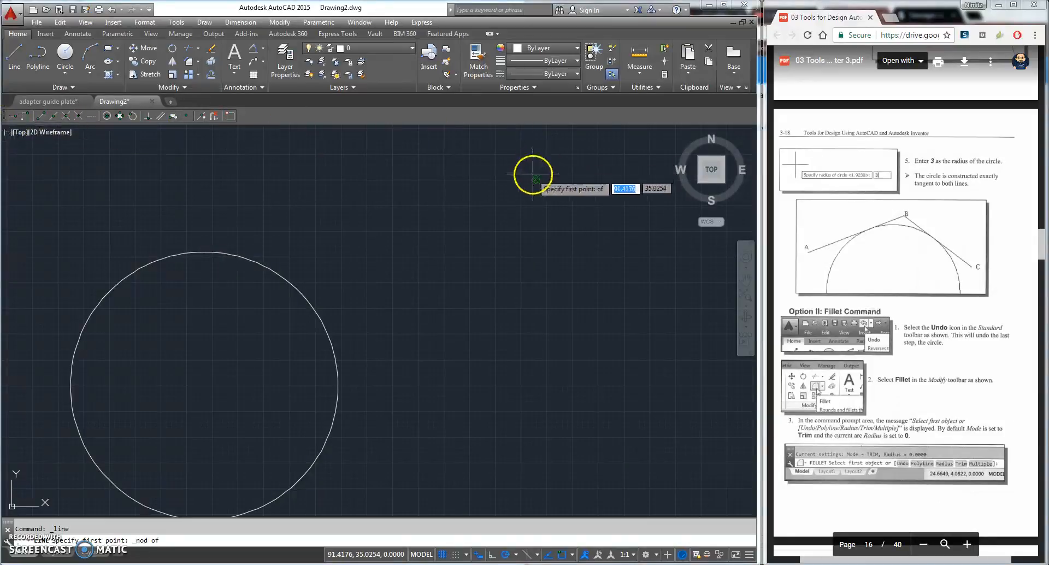
pyautogui.click(534, 169)
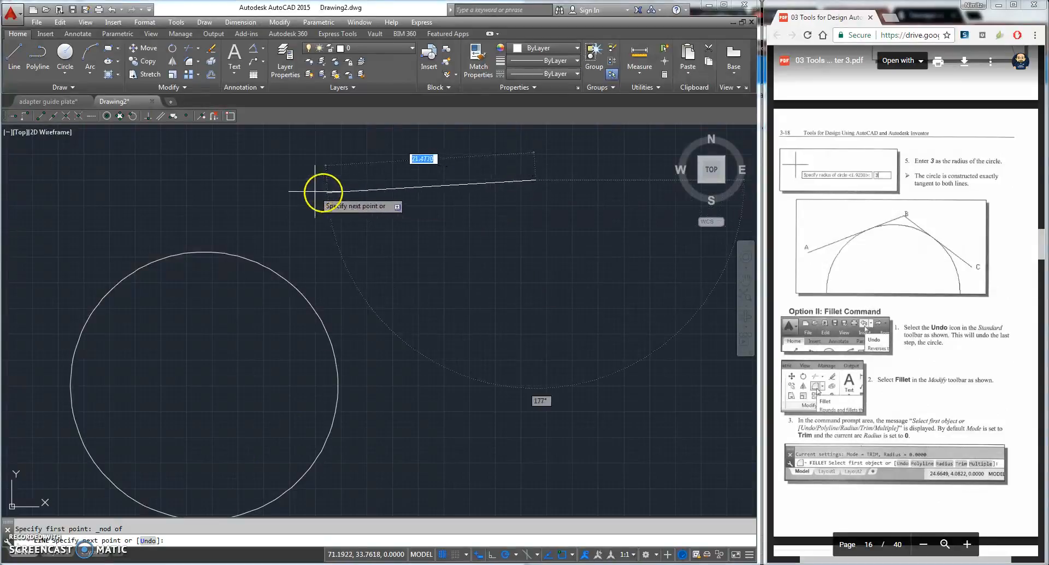
pyautogui.click(132, 116)
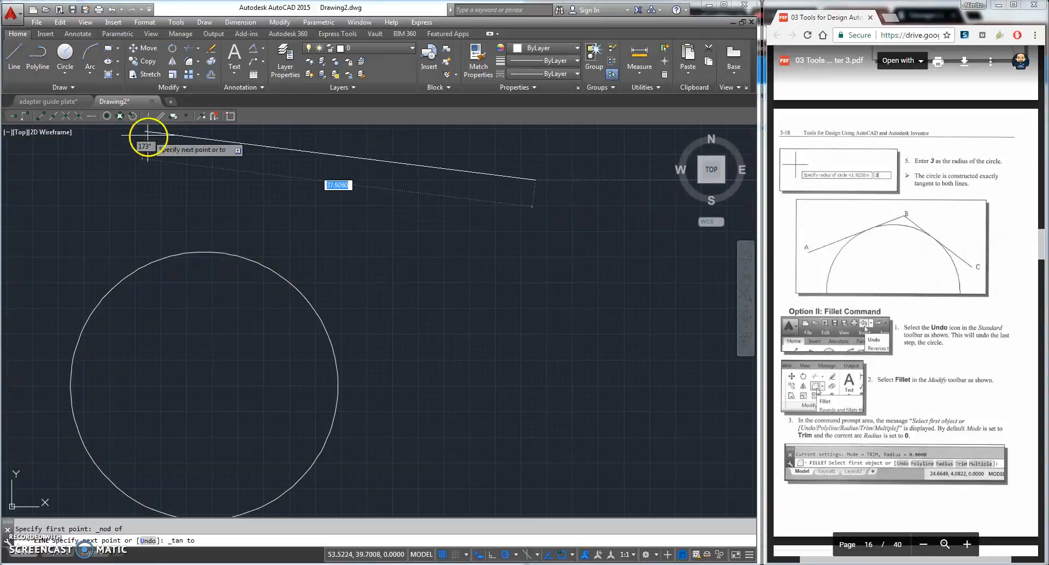
pyautogui.click(176, 254)
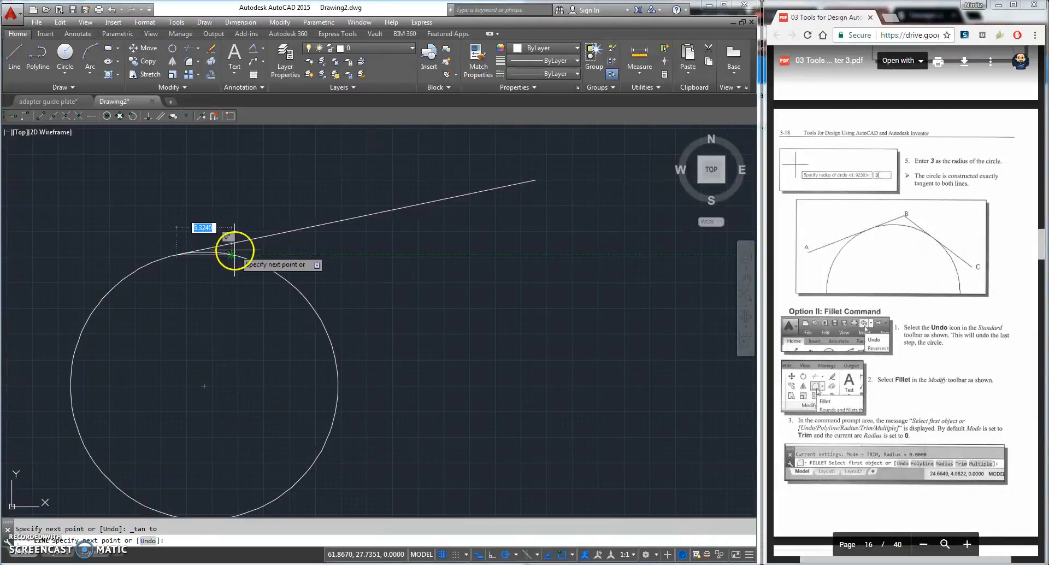
pyautogui.press('Escape')
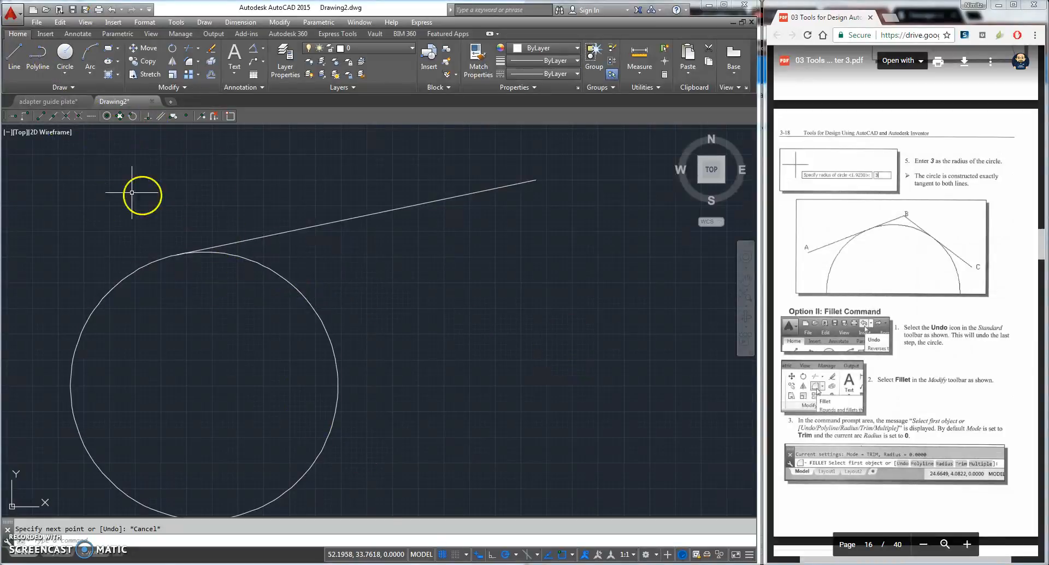
# Step: Draw a second tangent line from the lower right side of the circle to the point object, using tangent and node snaps
pyautogui.click(16, 58)
pyautogui.click(76, 82)
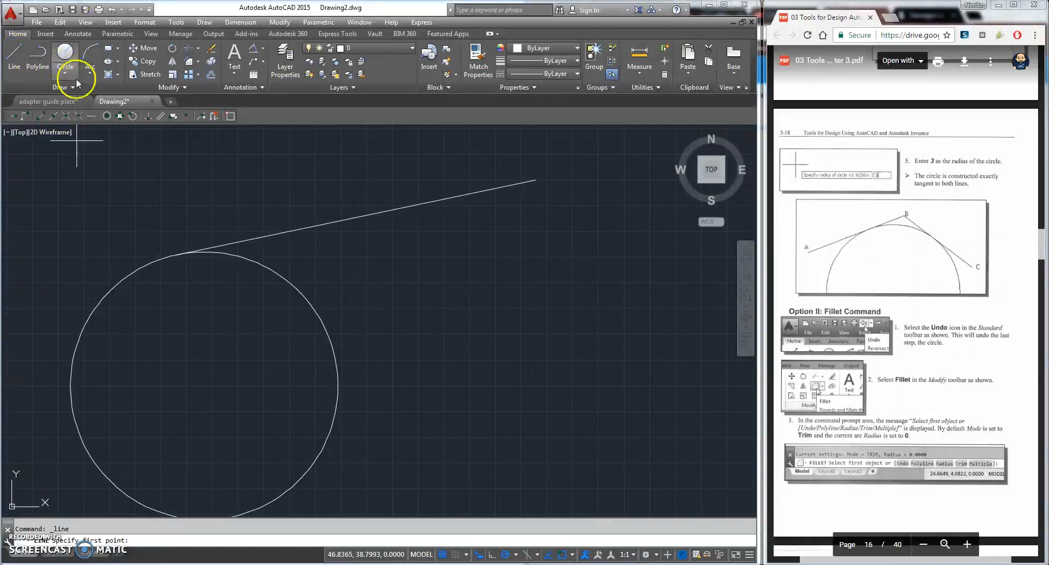
pyautogui.click(132, 116)
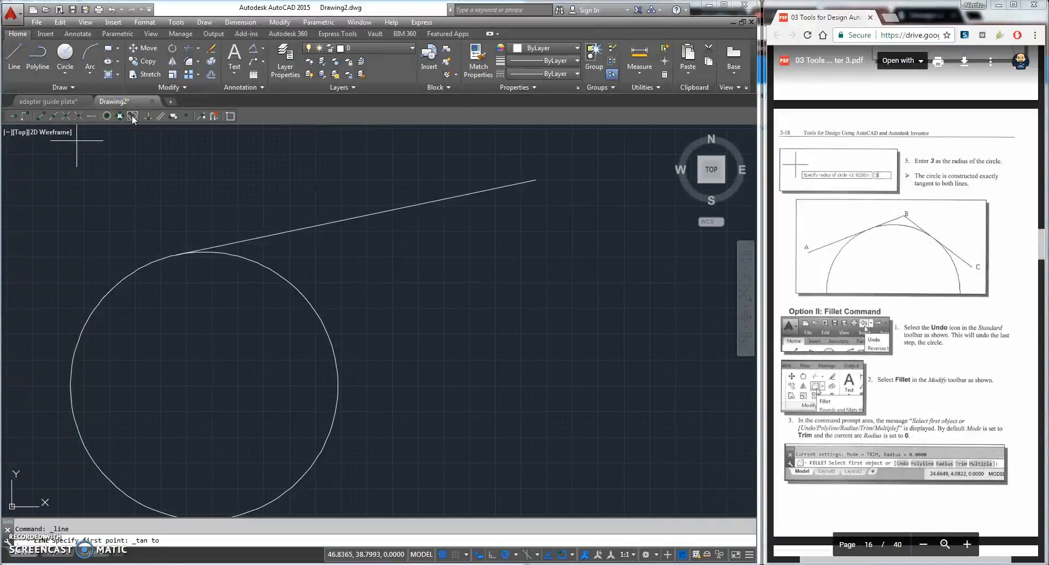
pyautogui.click(314, 464)
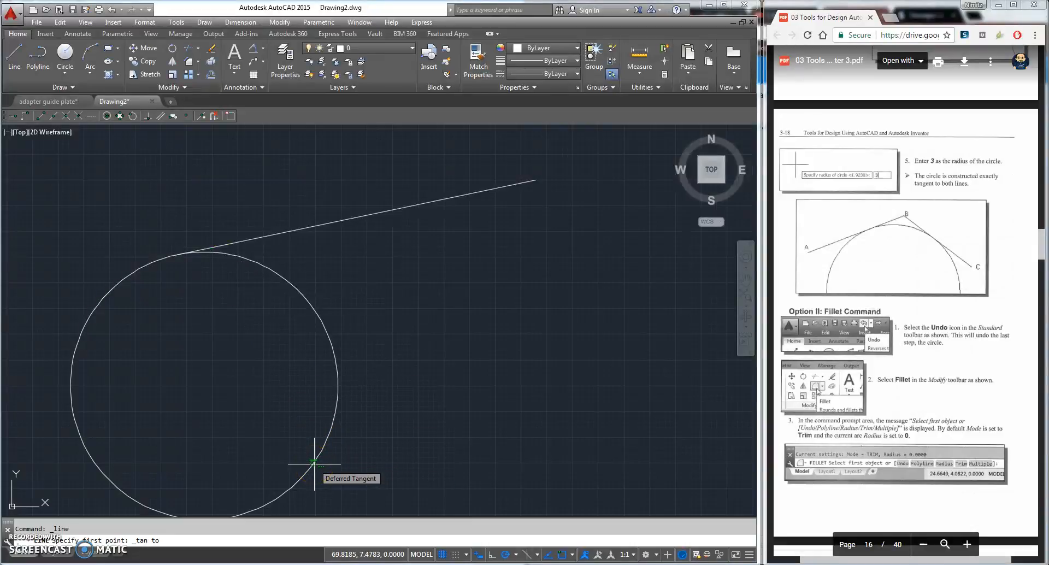
pyautogui.click(315, 464)
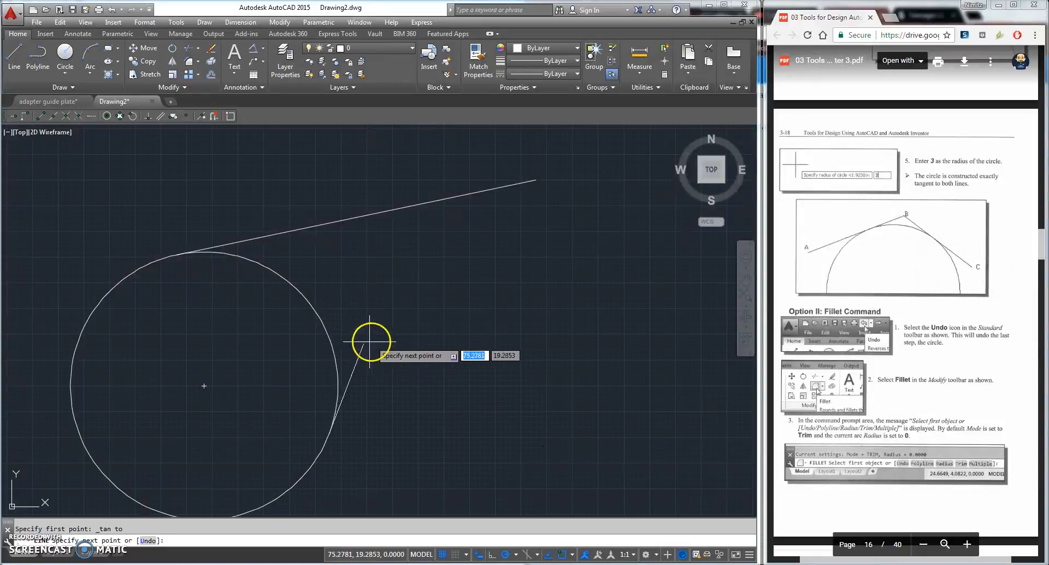
pyautogui.click(186, 116)
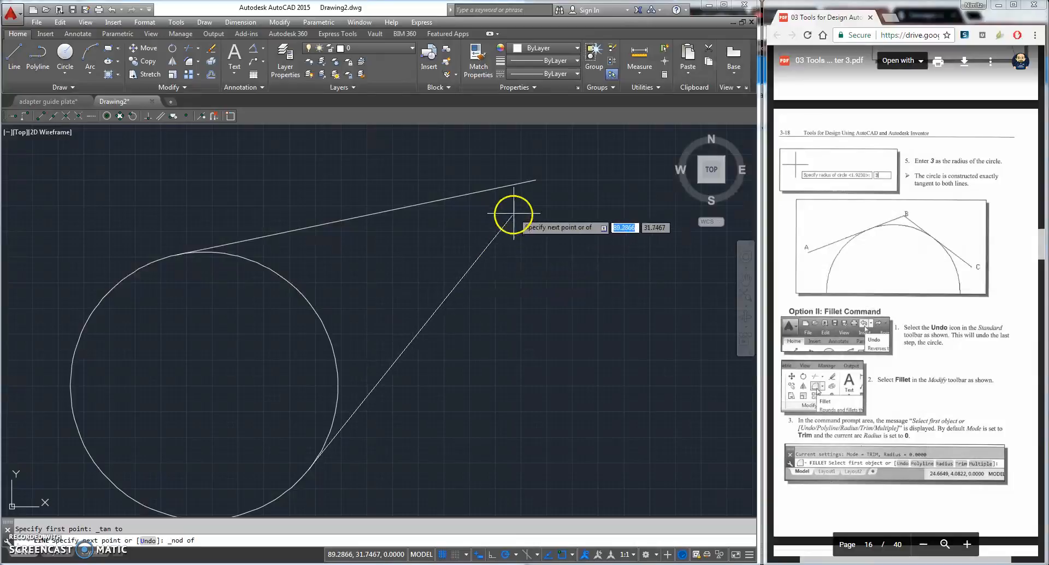
pyautogui.click(535, 179)
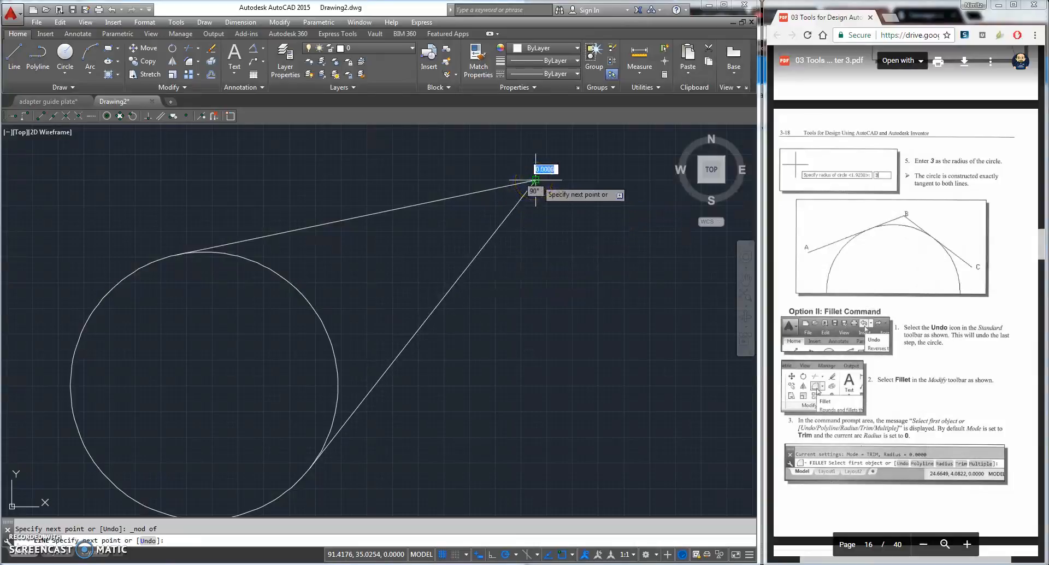
pyautogui.press('Escape')
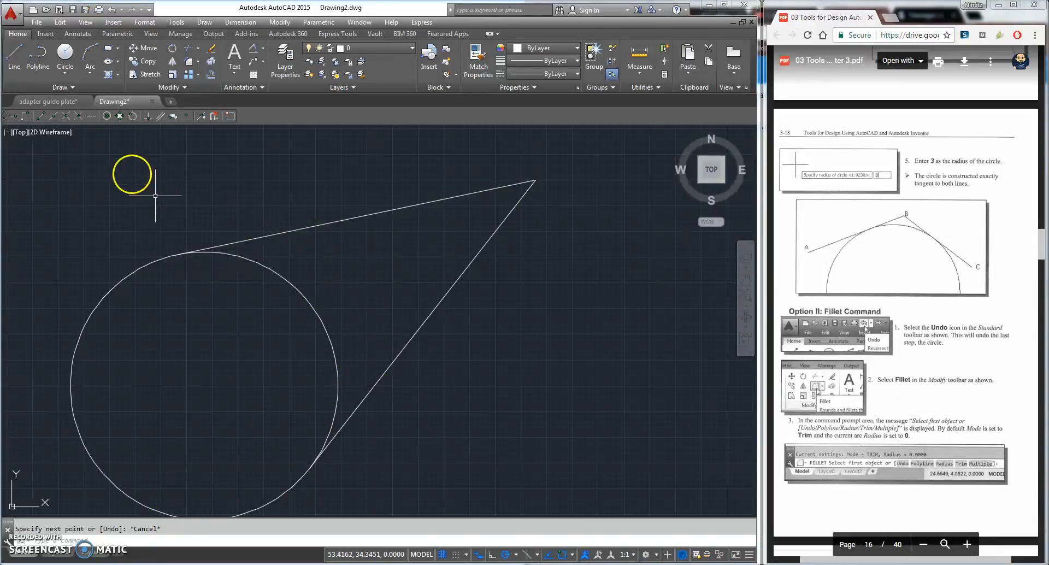
pyautogui.moveTo(273, 375)
pyautogui.mouseDown(button='middle')
pyautogui.moveTo(234, 342)
pyautogui.moveTo(241, 323)
pyautogui.mouseUp(button='middle')
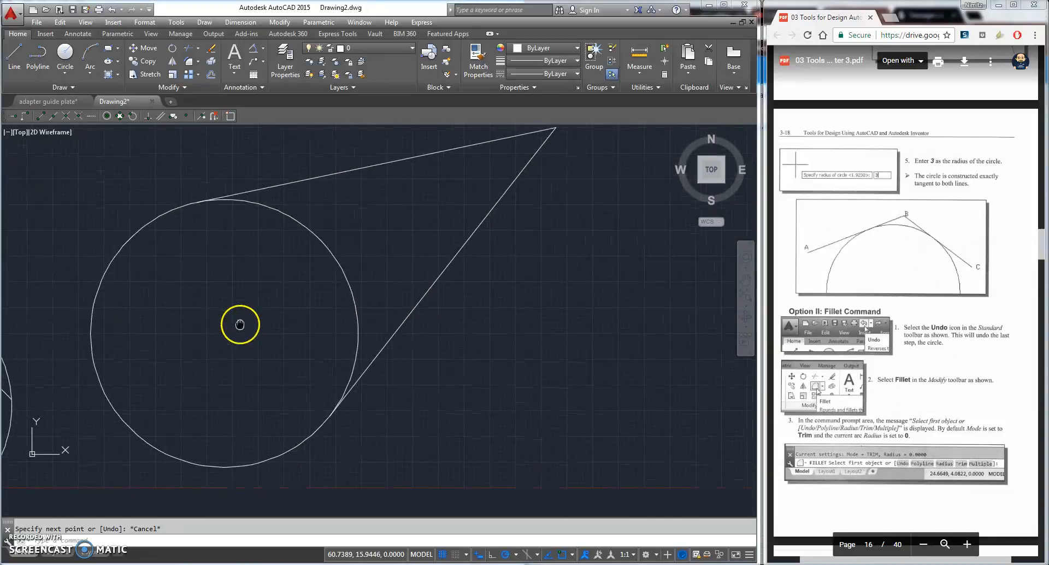
pyautogui.click(17, 52)
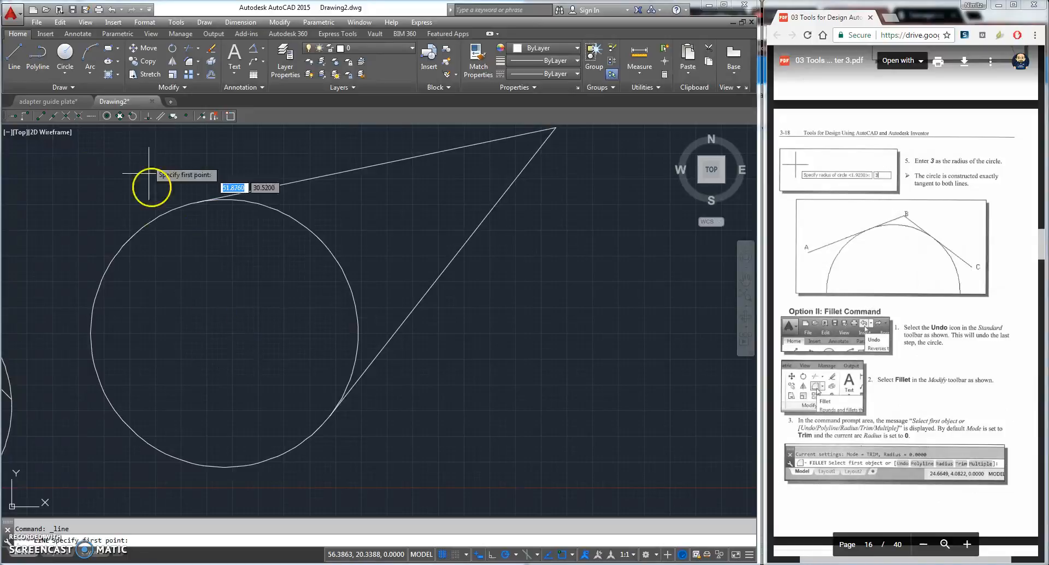
pyautogui.click(107, 116)
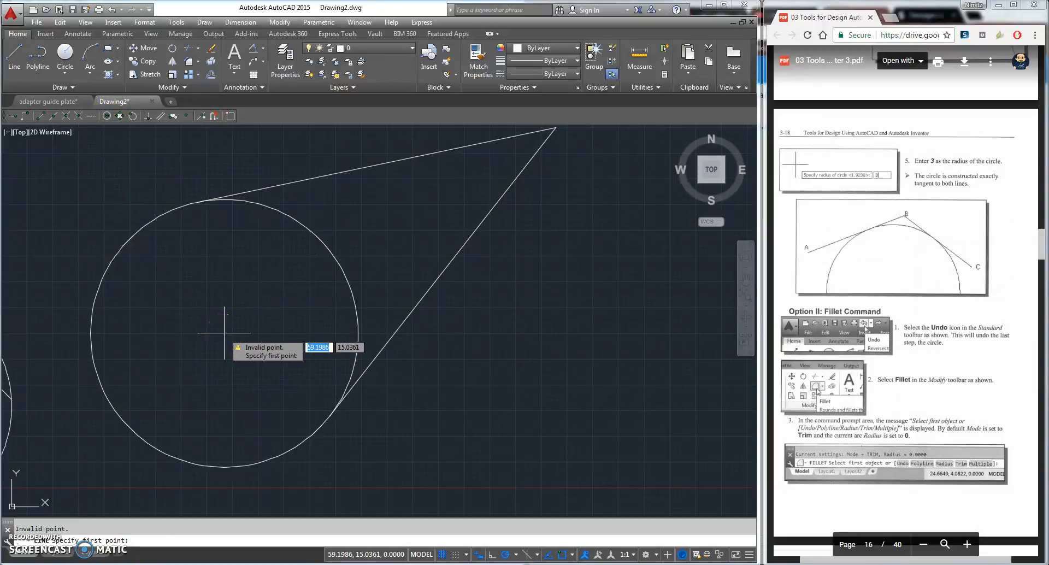
pyautogui.press('Escape')
pyautogui.click(198, 440)
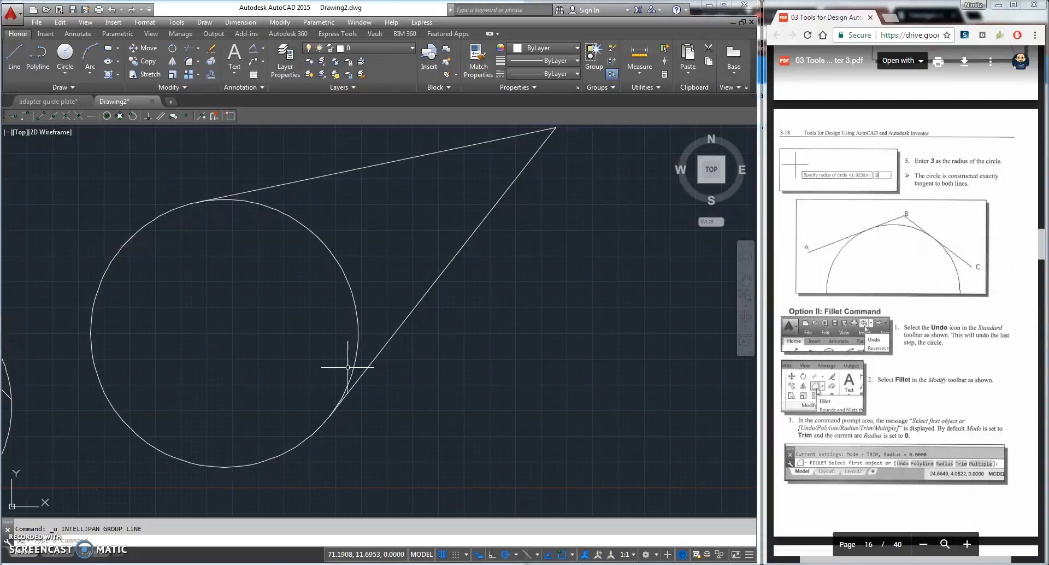
# Step: Draw a radius line from the lower tangent point, using intersection snap, to the center of the second circle
pyautogui.click(15, 57)
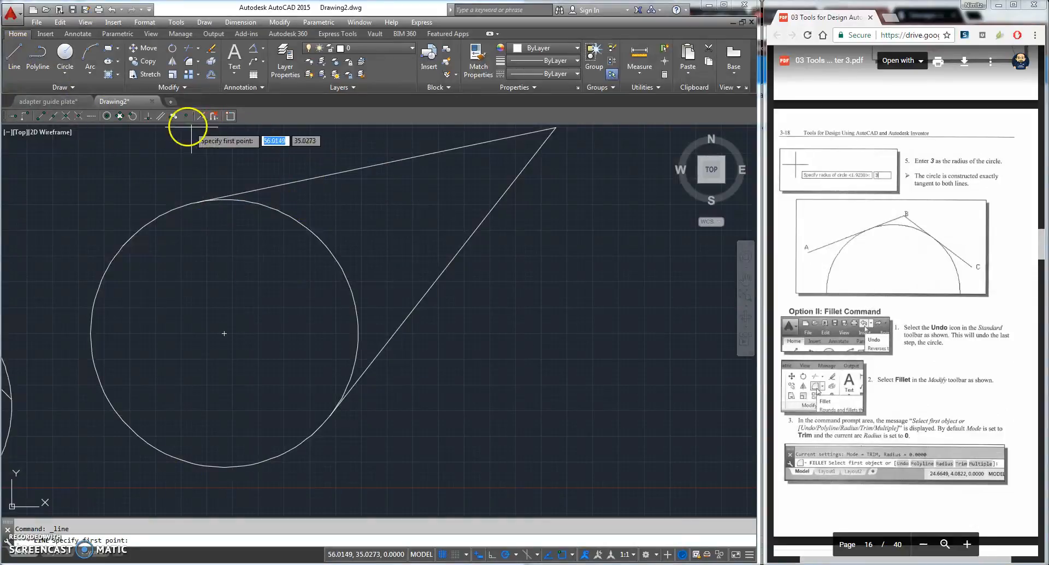
pyautogui.click(67, 117)
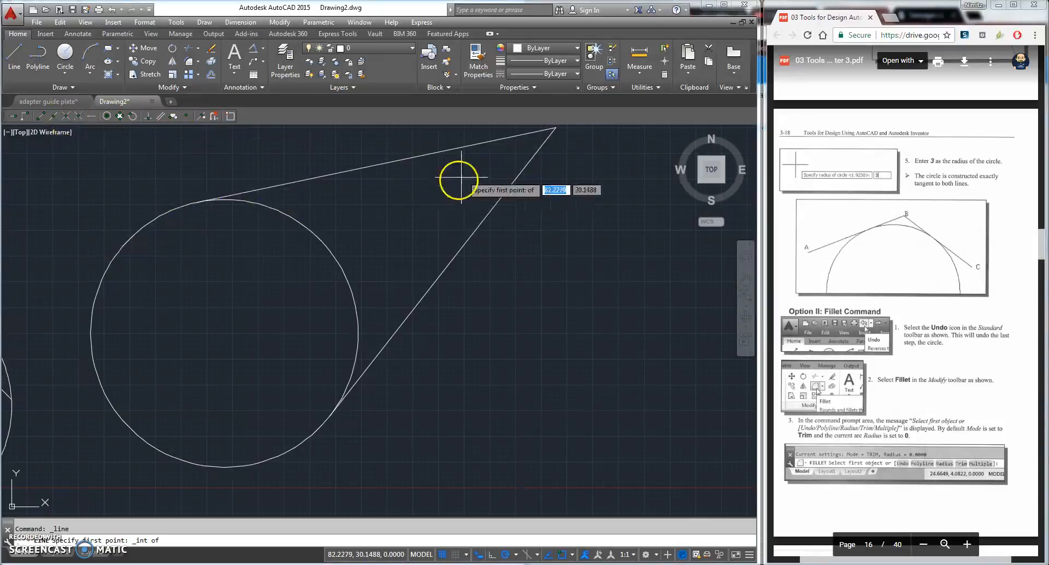
pyautogui.click(329, 416)
pyautogui.click(225, 333)
pyautogui.press('Escape')
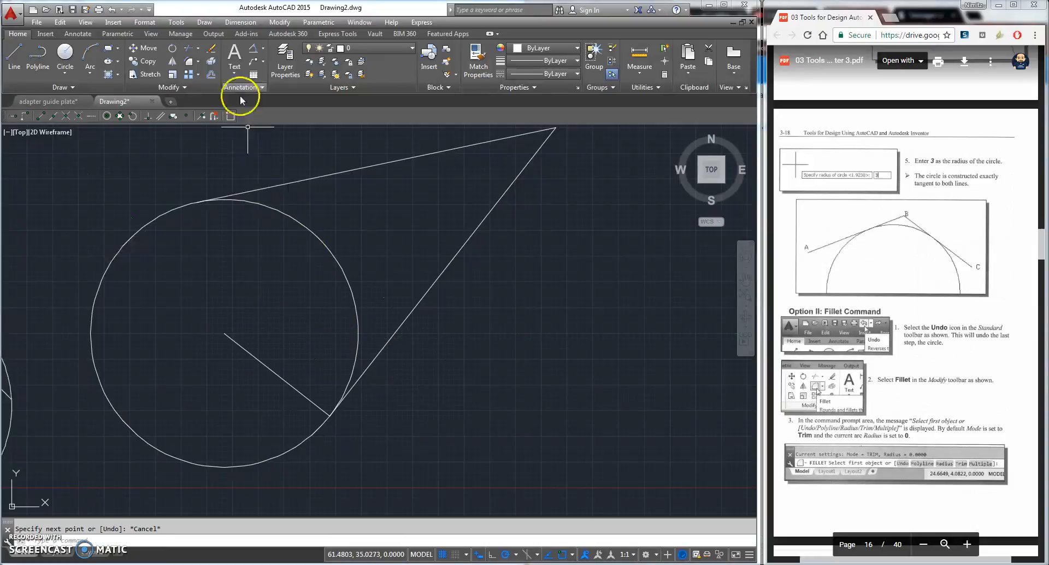
# Step: Add an angular dimension between the lower tangent line and the radius line, with its arc inside the angle
pyautogui.click(251, 47)
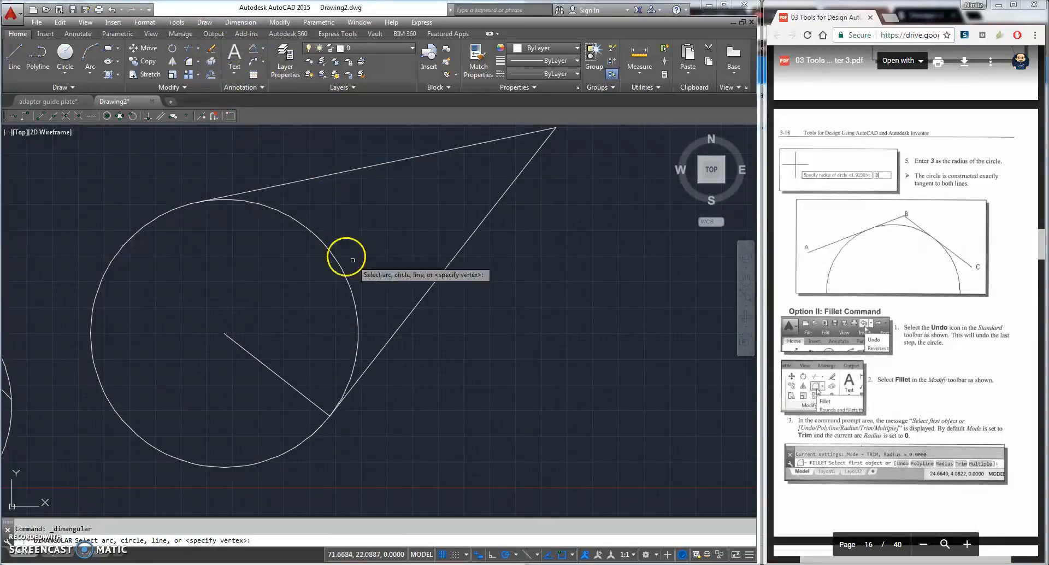
pyautogui.click(413, 309)
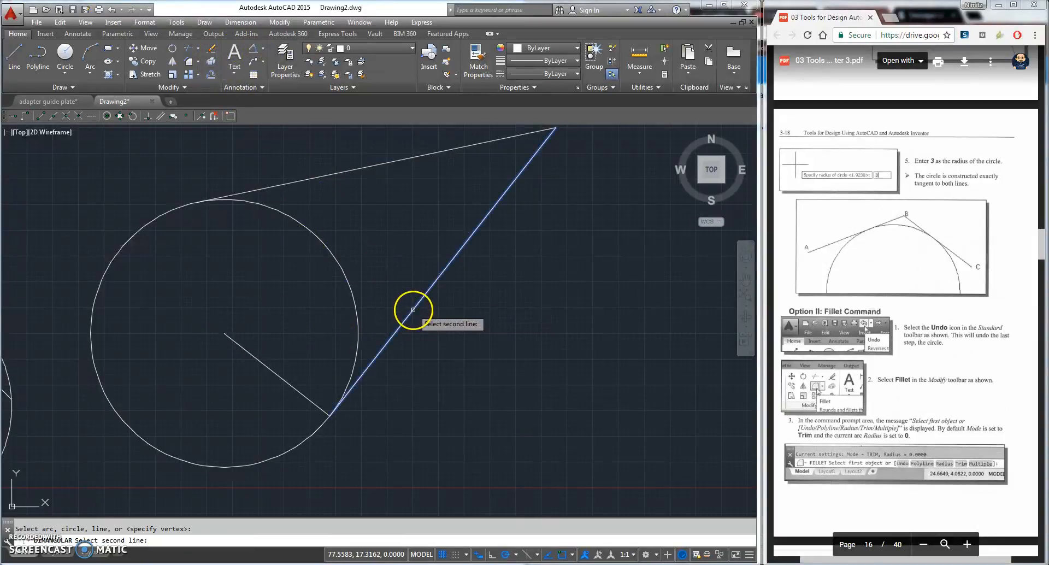
pyautogui.click(271, 369)
pyautogui.click(306, 358)
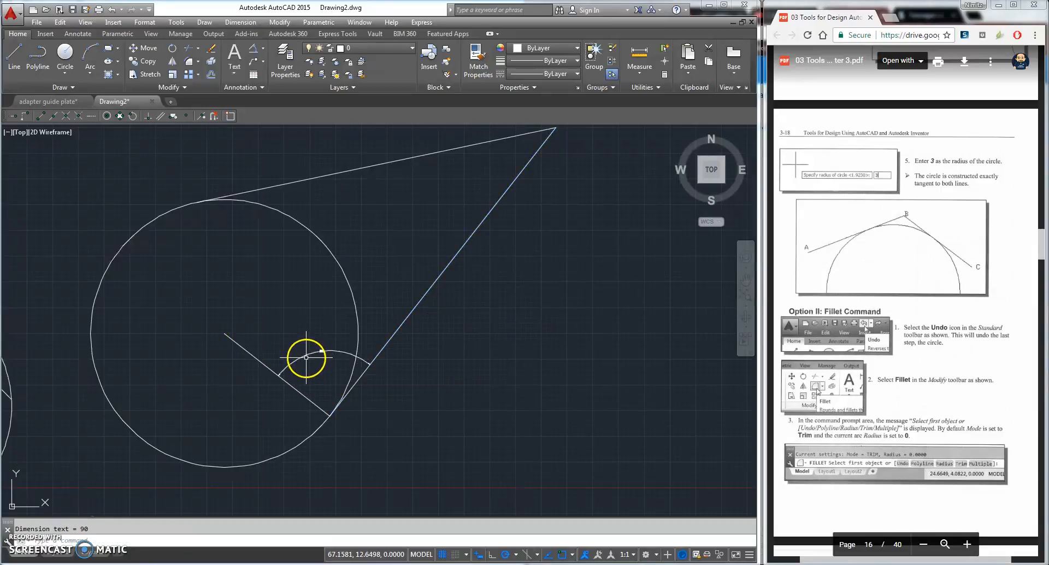
pyautogui.scroll(5, 304, 363)
pyautogui.scroll(-5, 447, 321)
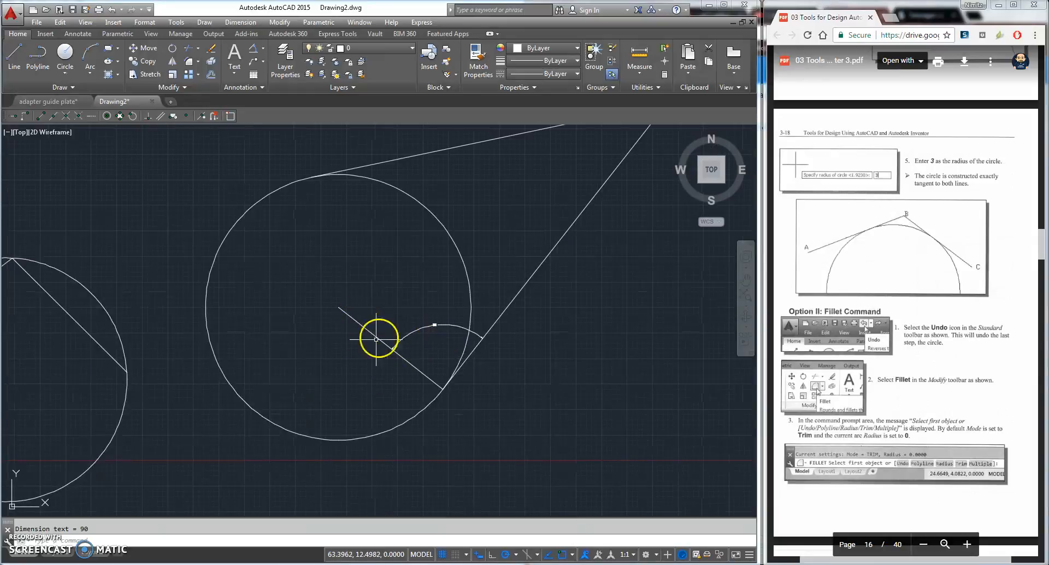
pyautogui.press('Escape')
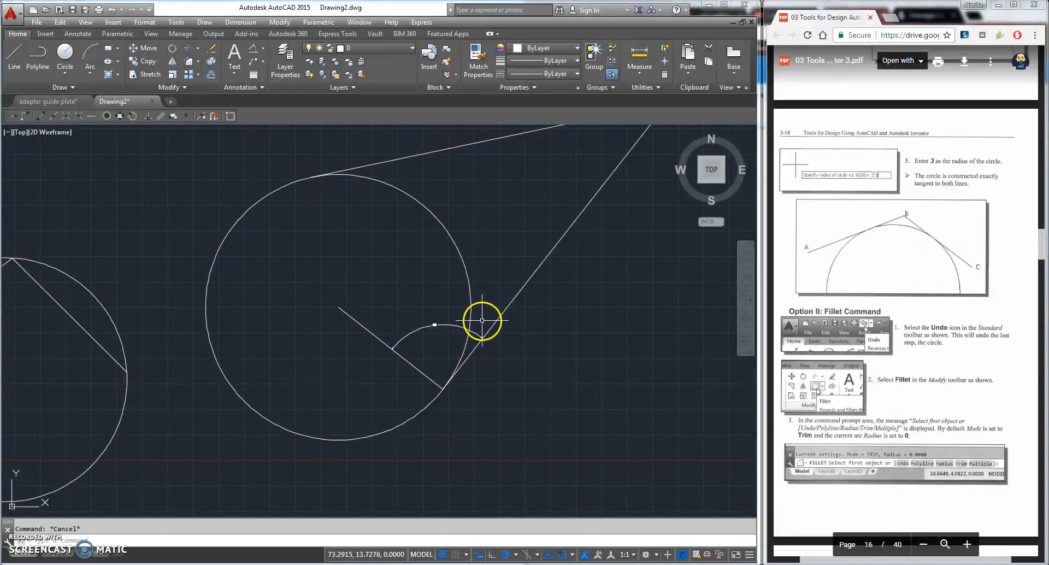
# Step: Draw two connected lines forming an inverted V to the right of the second circle, the descending one about 22.2 units long
pyautogui.scroll(-2, 479, 325)
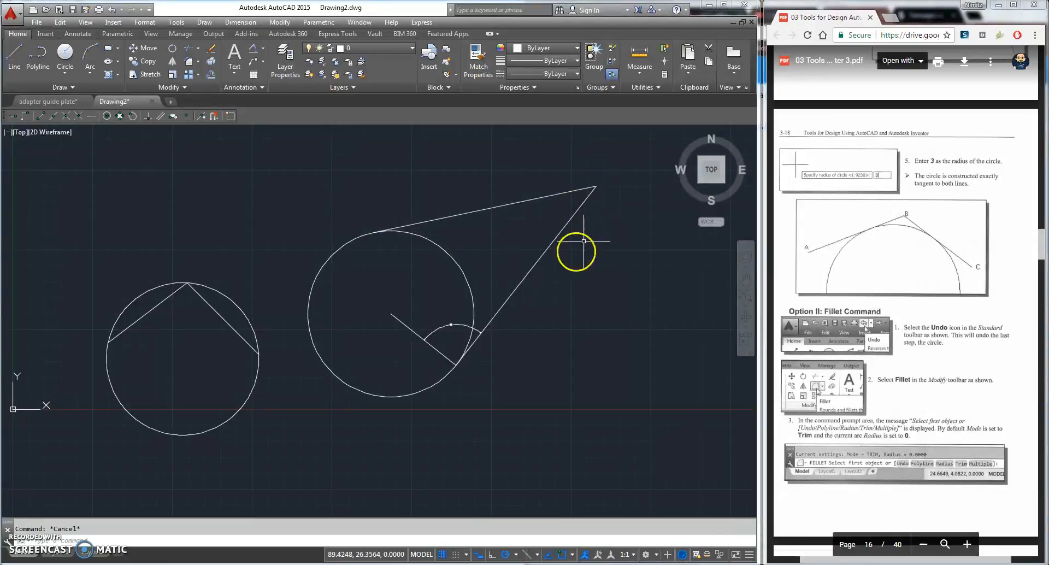
pyautogui.moveTo(524, 343); pyautogui.dragTo(405, 376, button='middle')
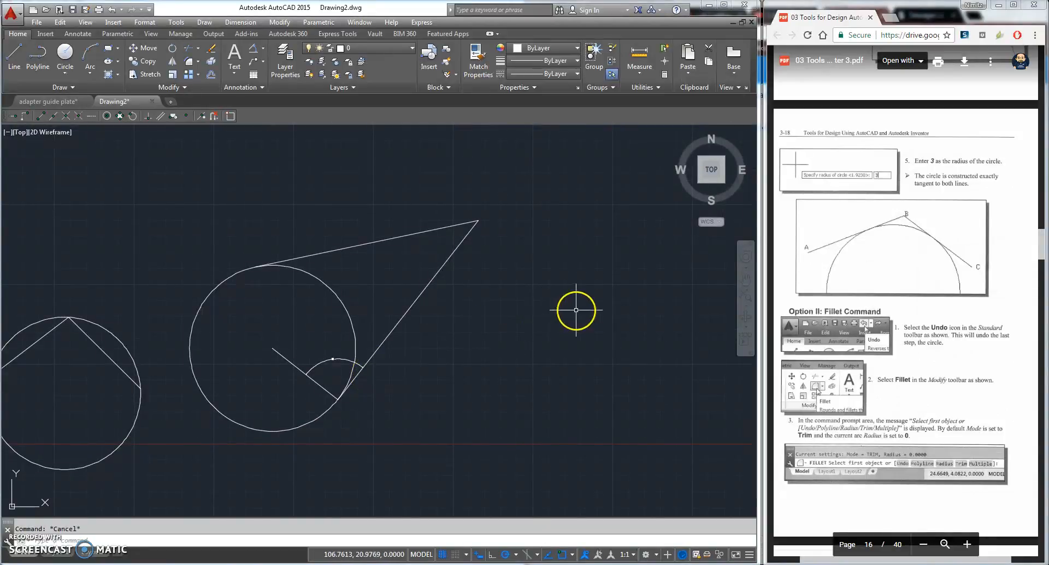
pyautogui.moveTo(515, 309); pyautogui.dragTo(515, 290, button='middle')
pyautogui.moveTo(539, 340); pyautogui.dragTo(529, 274, button='middle')
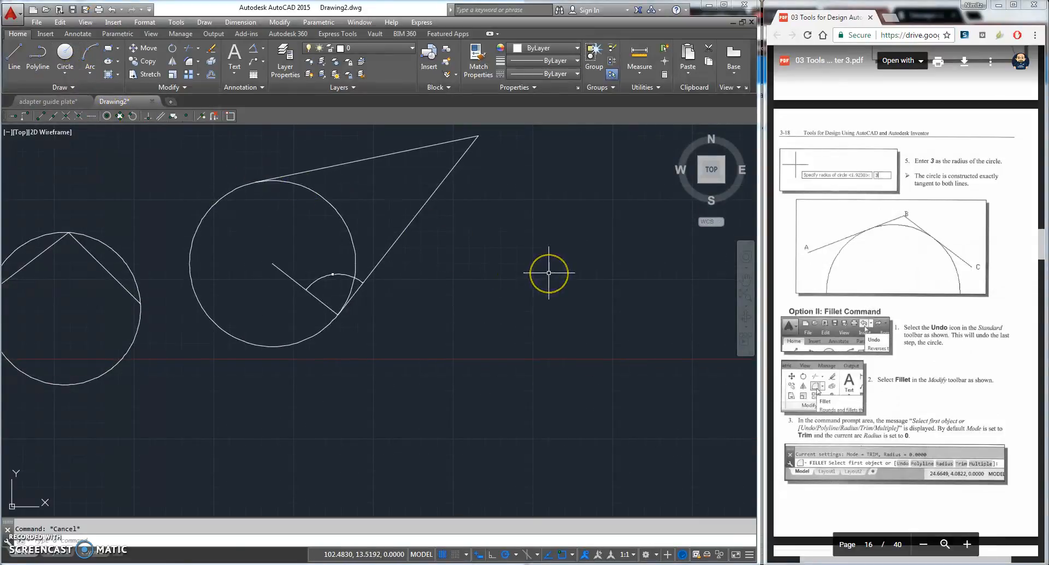
pyautogui.click(16, 54)
pyautogui.click(435, 325)
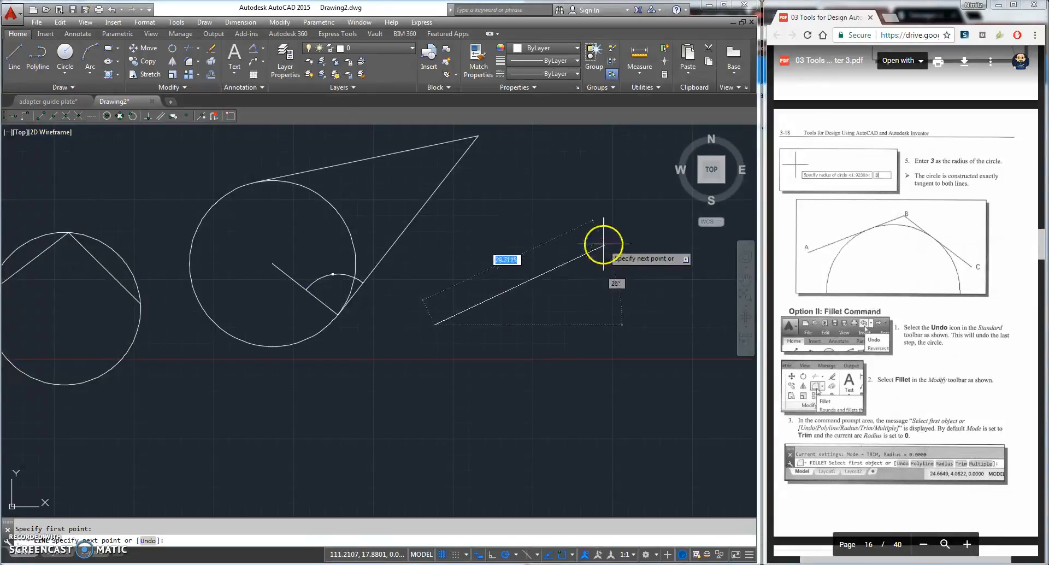
pyautogui.click(545, 233)
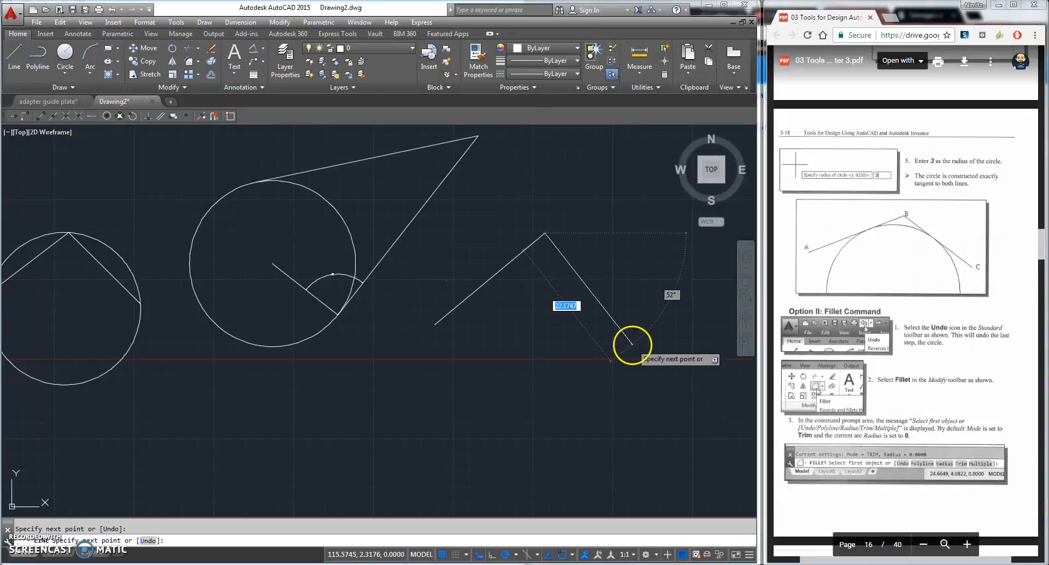
pyautogui.click(631, 344)
pyautogui.press('Return')
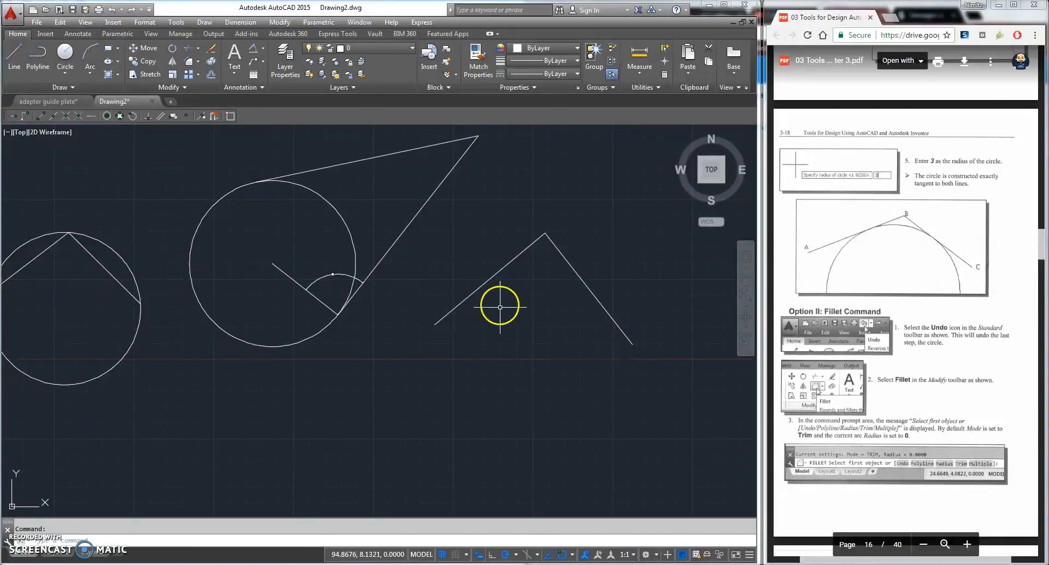
# Step: Draw a Tan, Tan, Radius circle of radius 10 tangent to both lines of the inverted V
pyautogui.click(64, 75)
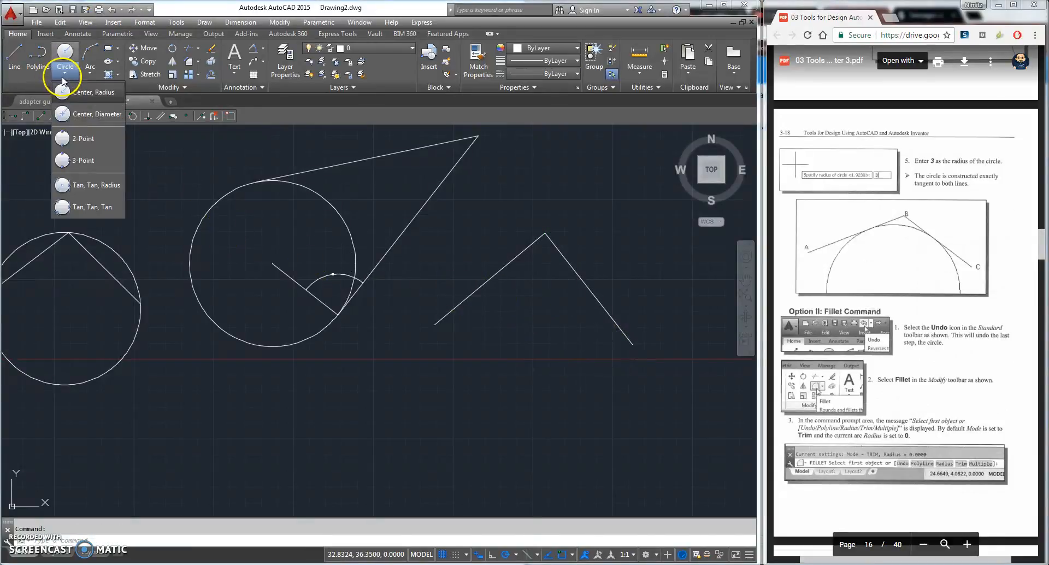
pyautogui.click(70, 186)
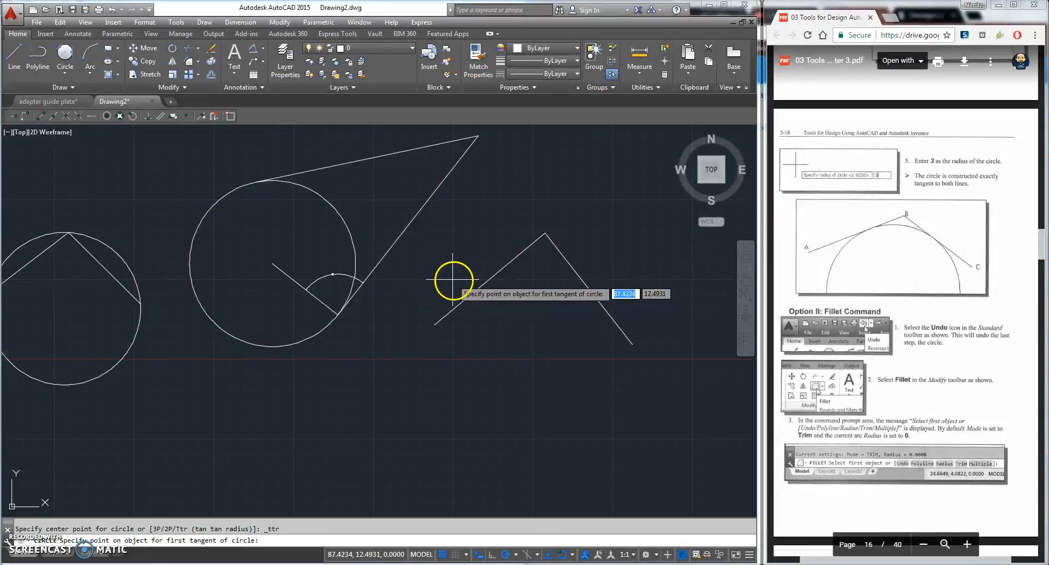
pyautogui.click(480, 288)
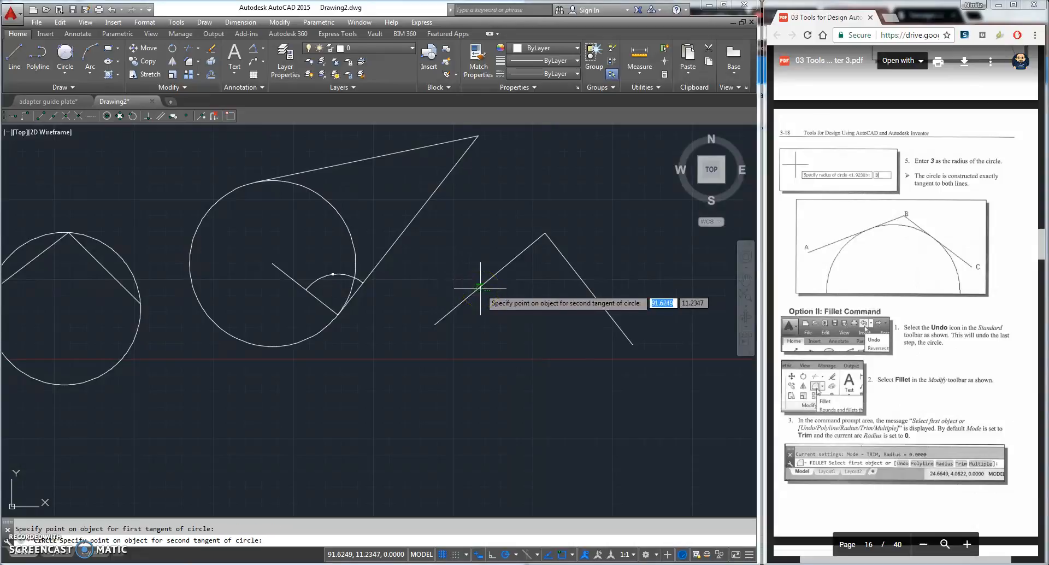
pyautogui.click(582, 295)
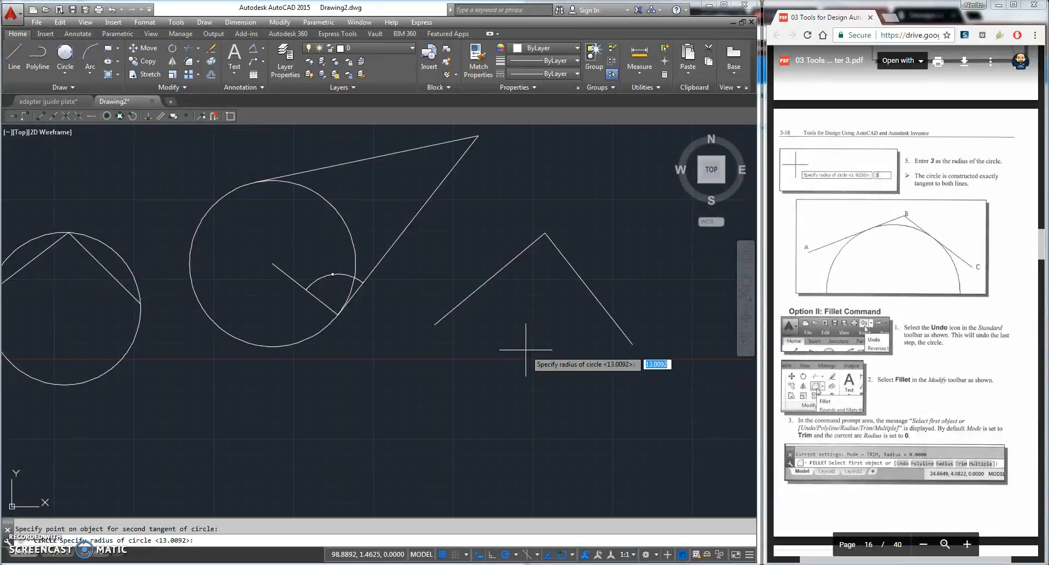
pyautogui.write('10')
pyautogui.press('Return')
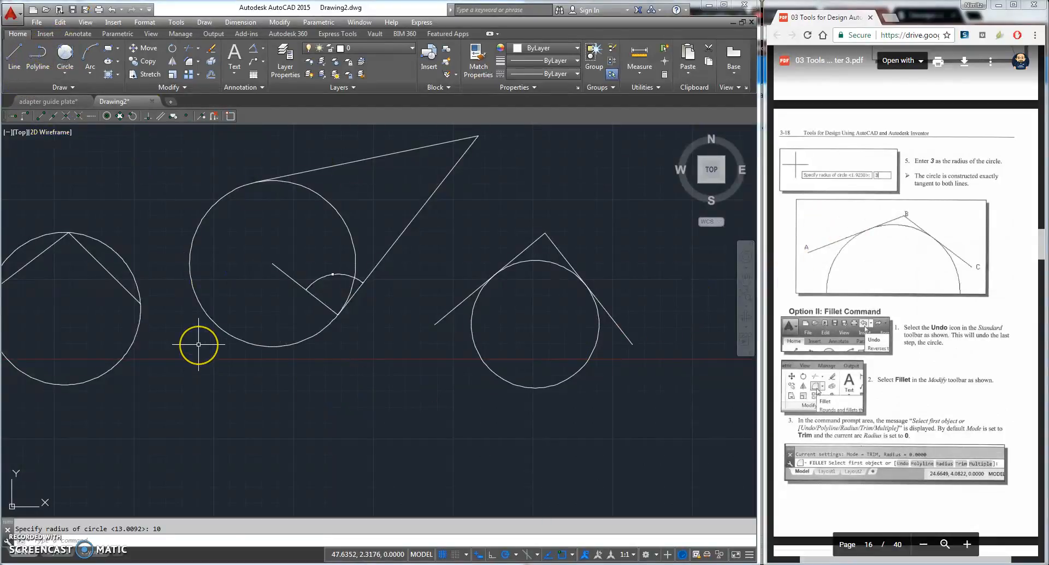
pyautogui.scroll(-2, 198, 344)
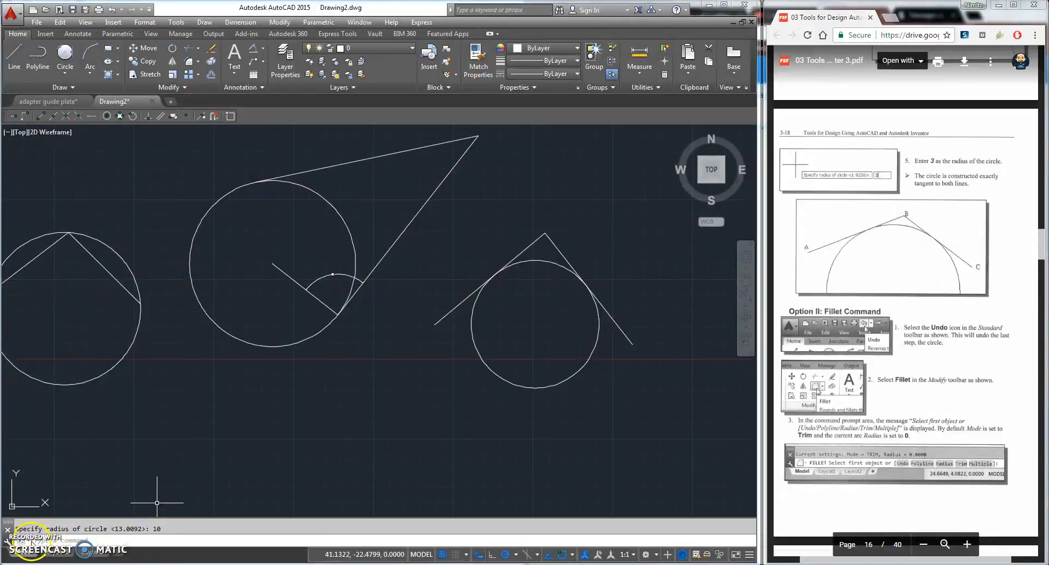